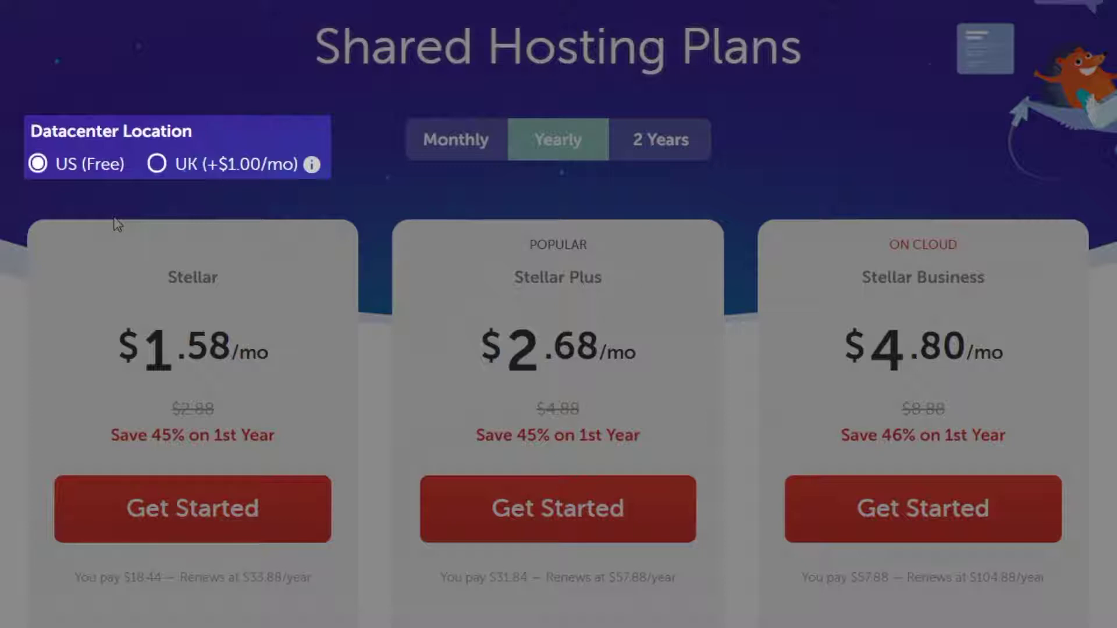
Compare UK vs US datacenter and yearly vs two-year plan prices, ending on US yearly.
left_click(157, 166)
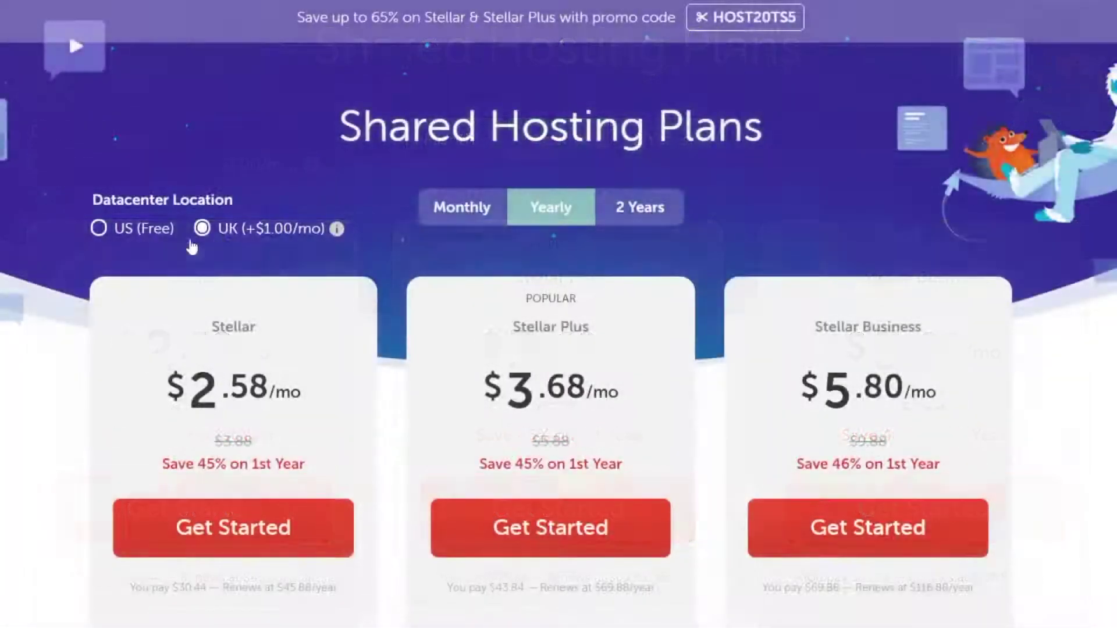
left_click(99, 228)
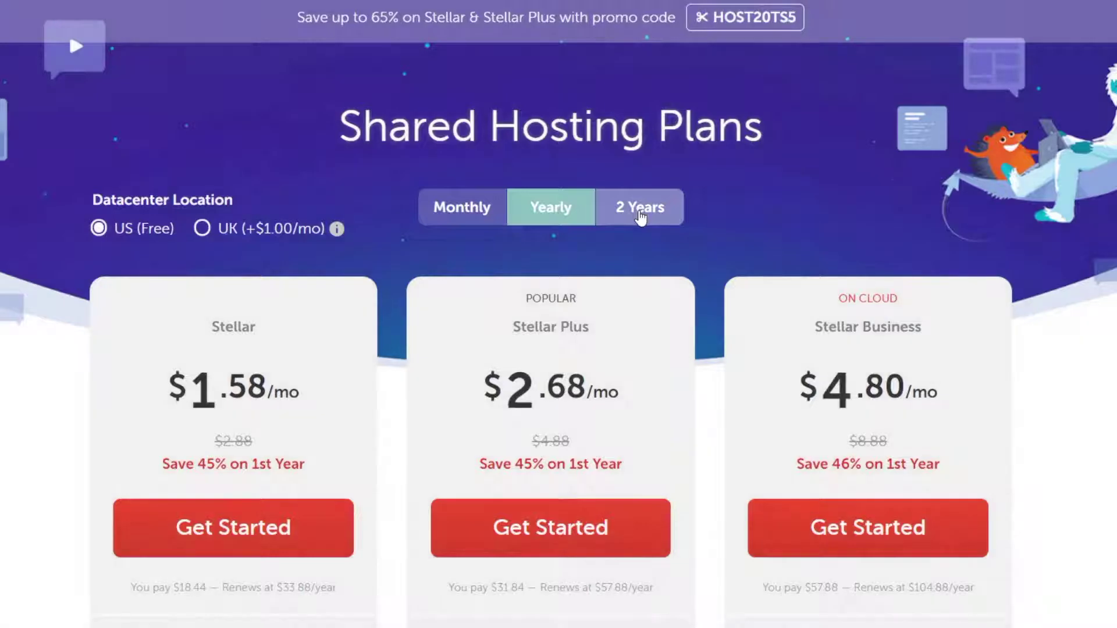
left_click(641, 217)
scroll(641, 217, "down", 3)
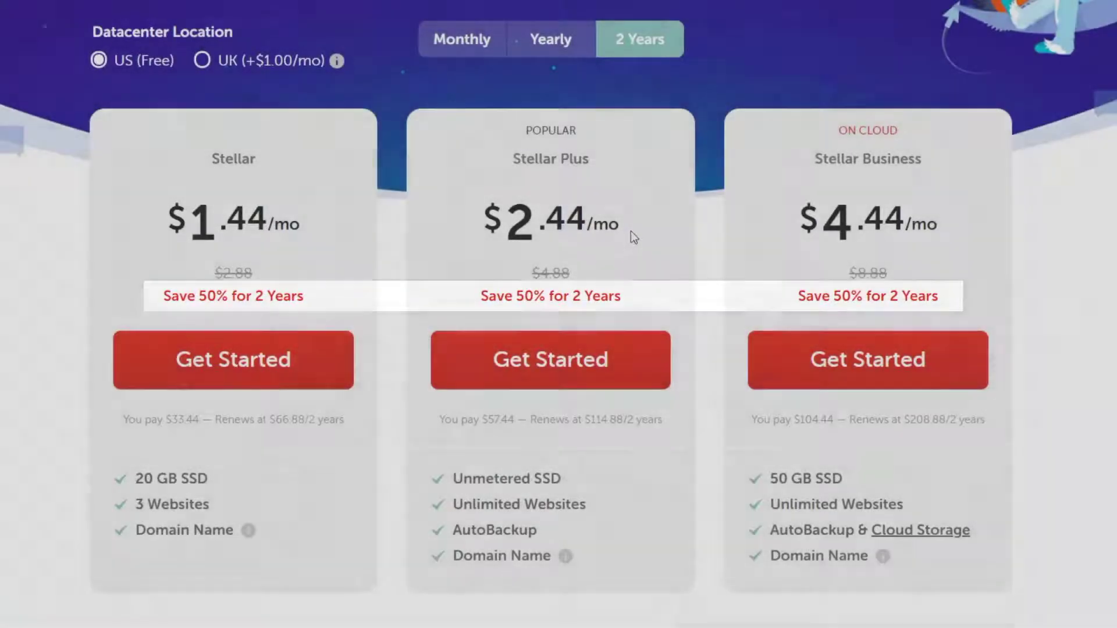
scroll(635, 273, "down", 2)
scroll(637, 300, "down", 5)
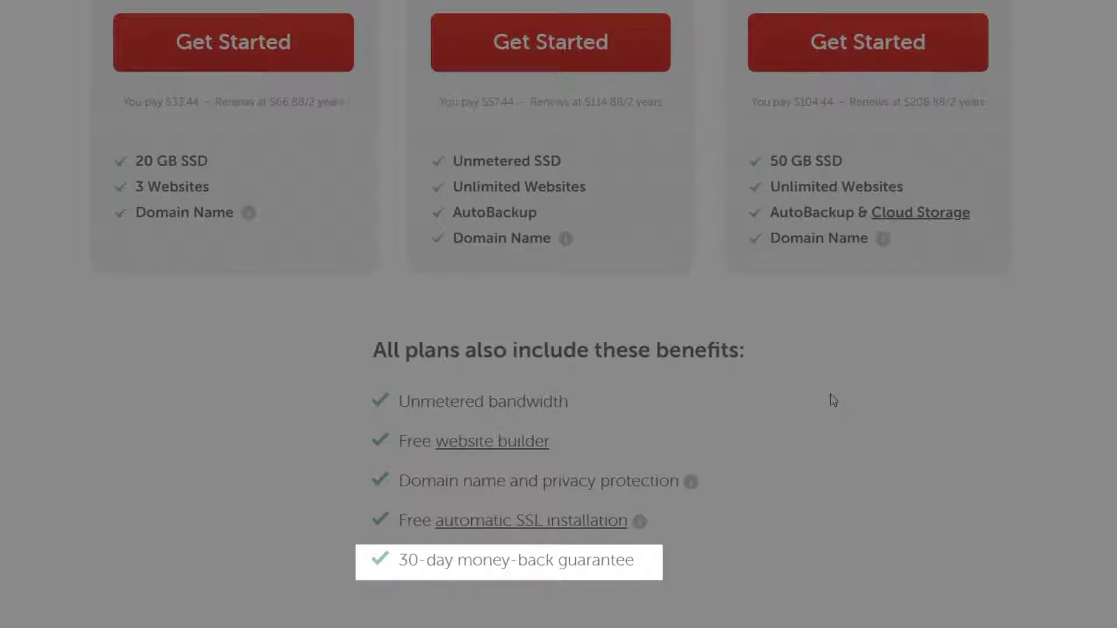
scroll(830, 400, "up", 6)
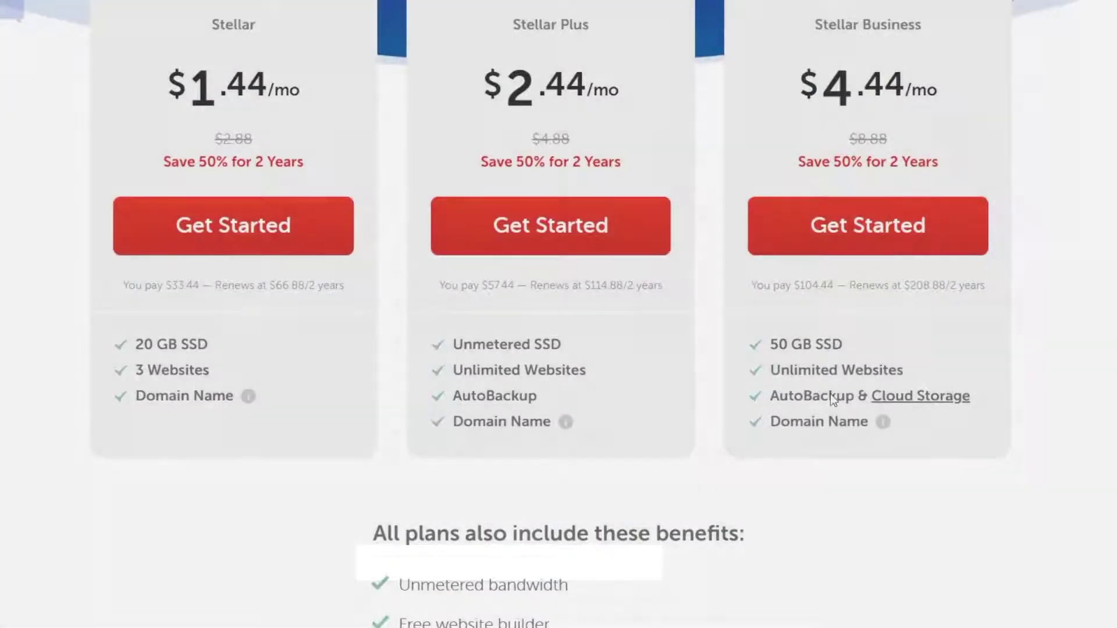
scroll(832, 436, "up", 1)
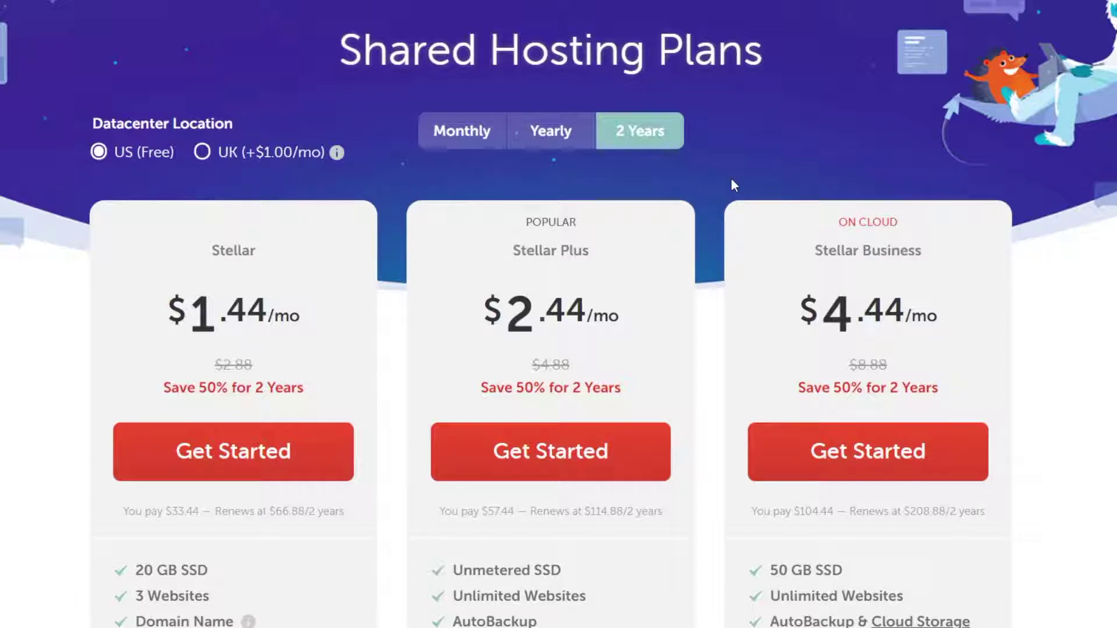
left_click(560, 142)
scroll(573, 145, "down", 2)
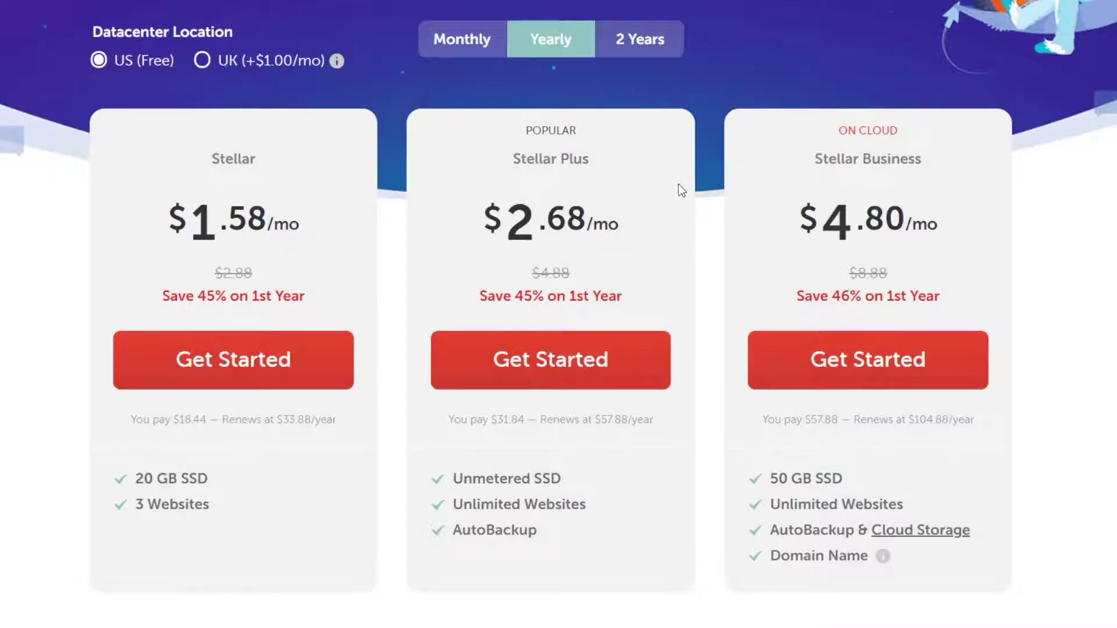
scroll(680, 186, "up", 5)
scroll(678, 183, "up", 2)
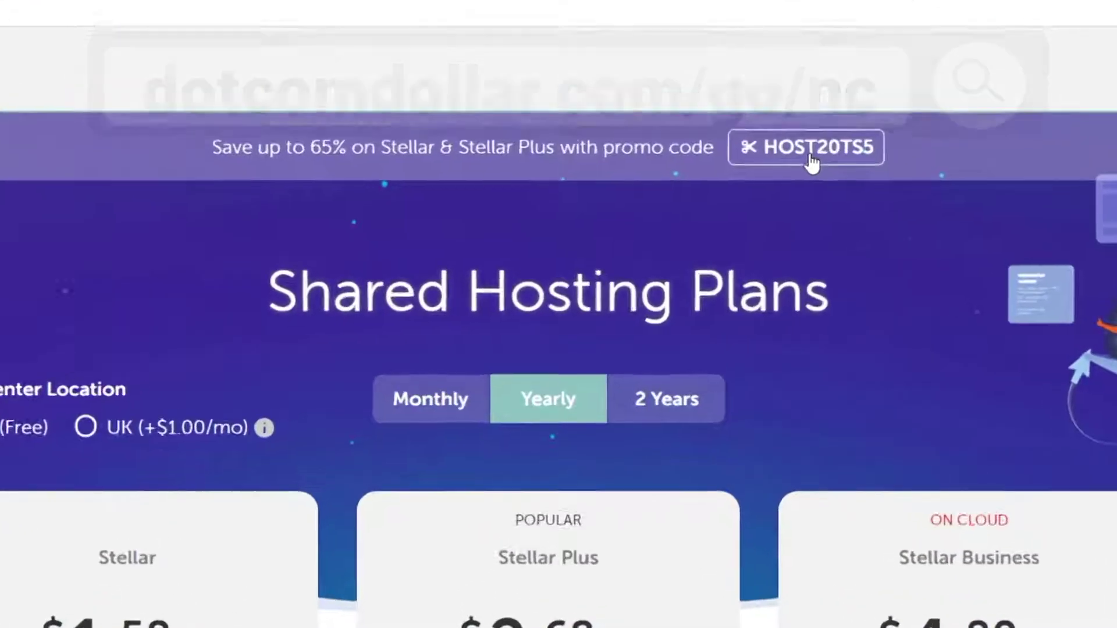
Copy the HOST20TS5 promo code and start ordering the Stellar Plus plan.
left_click(813, 158)
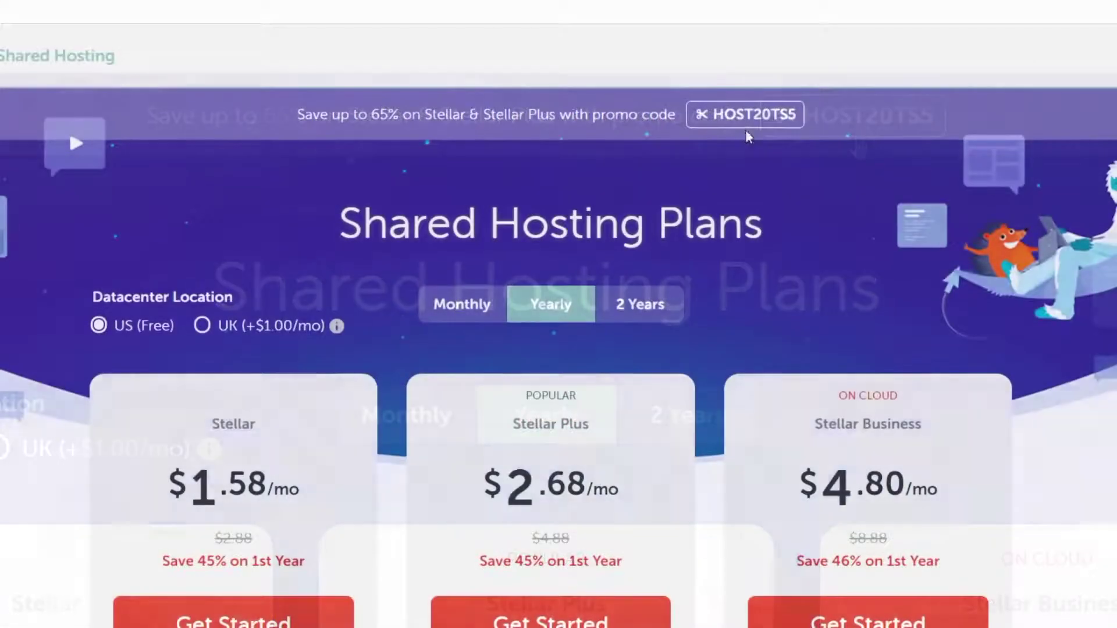
scroll(860, 150, "down", 2)
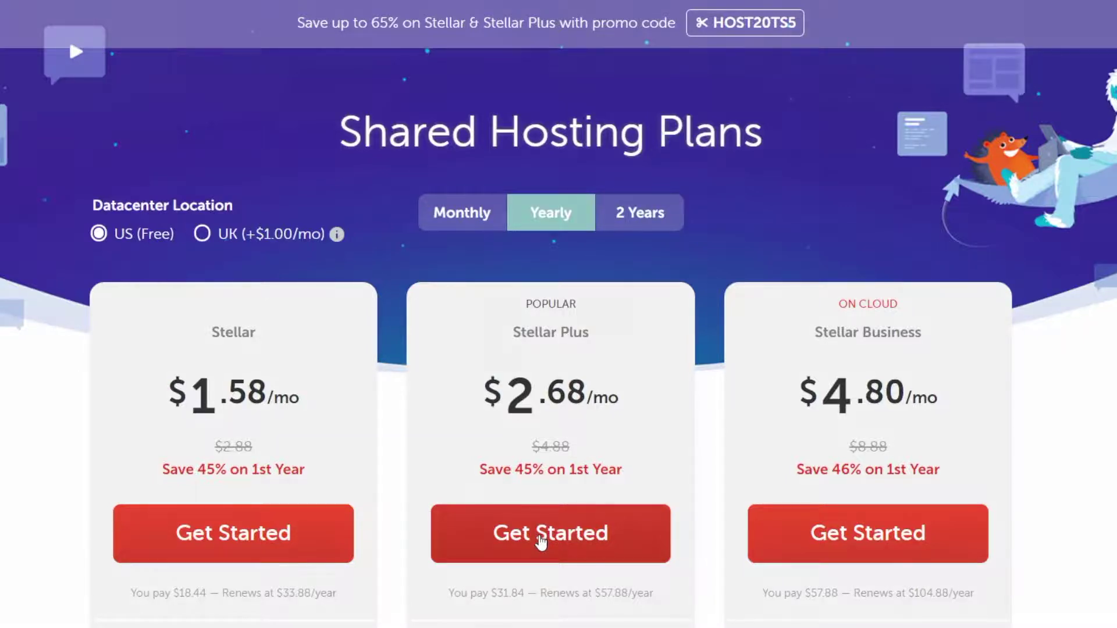
left_click(541, 541)
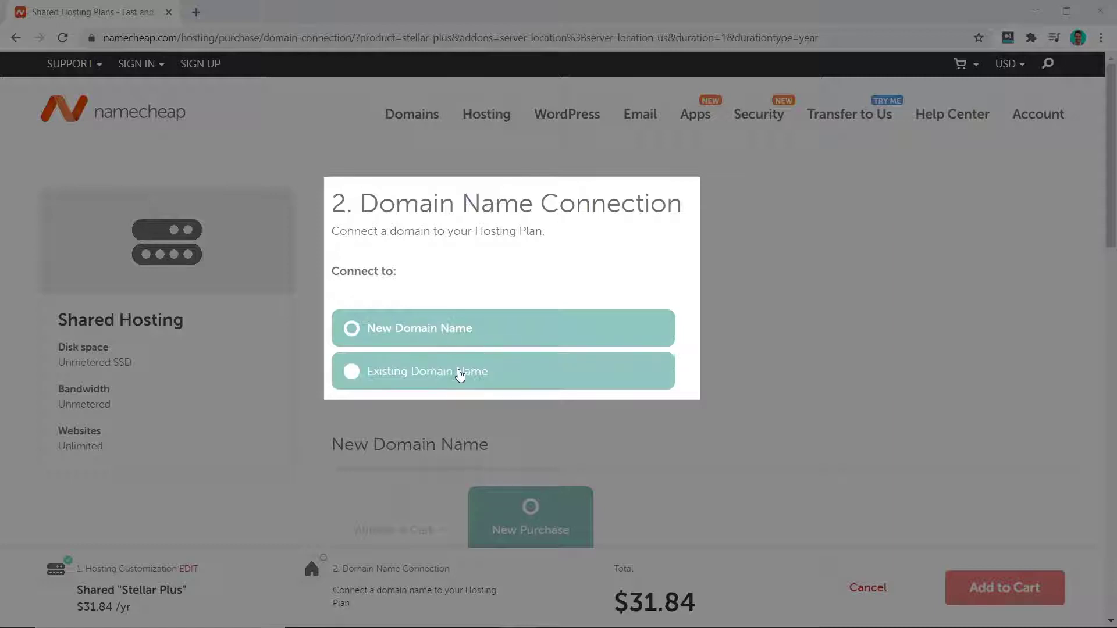
Sign in, attach existing domain dotcomdollar.xyz to Stellar Plus, and add it to the cart ($31.84).
scroll(667, 322, "down", 3)
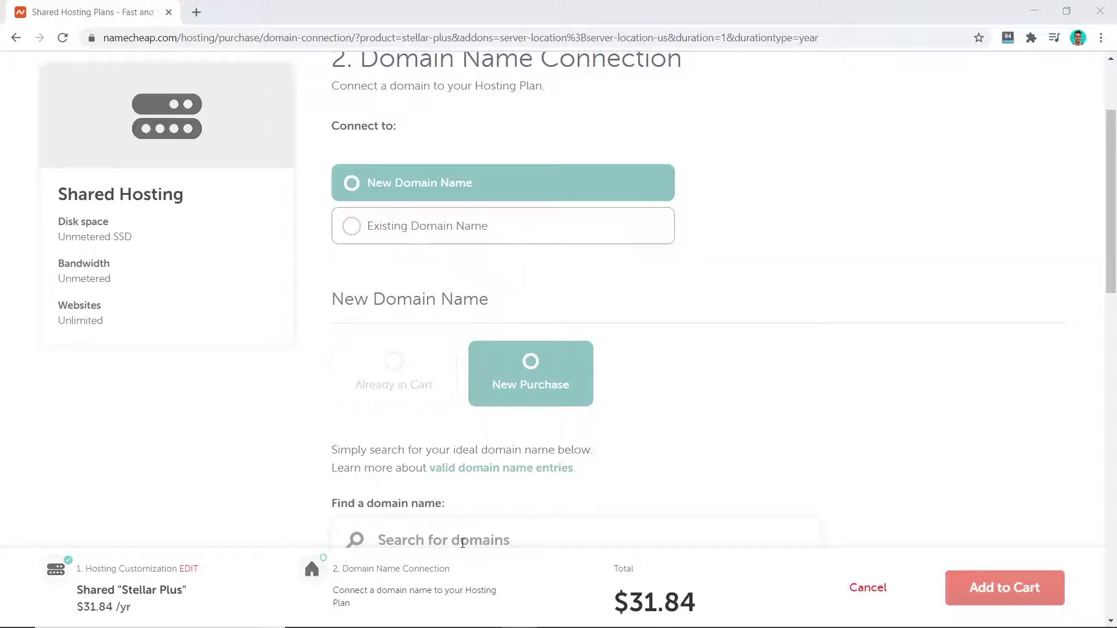
scroll(463, 543, "down", 3)
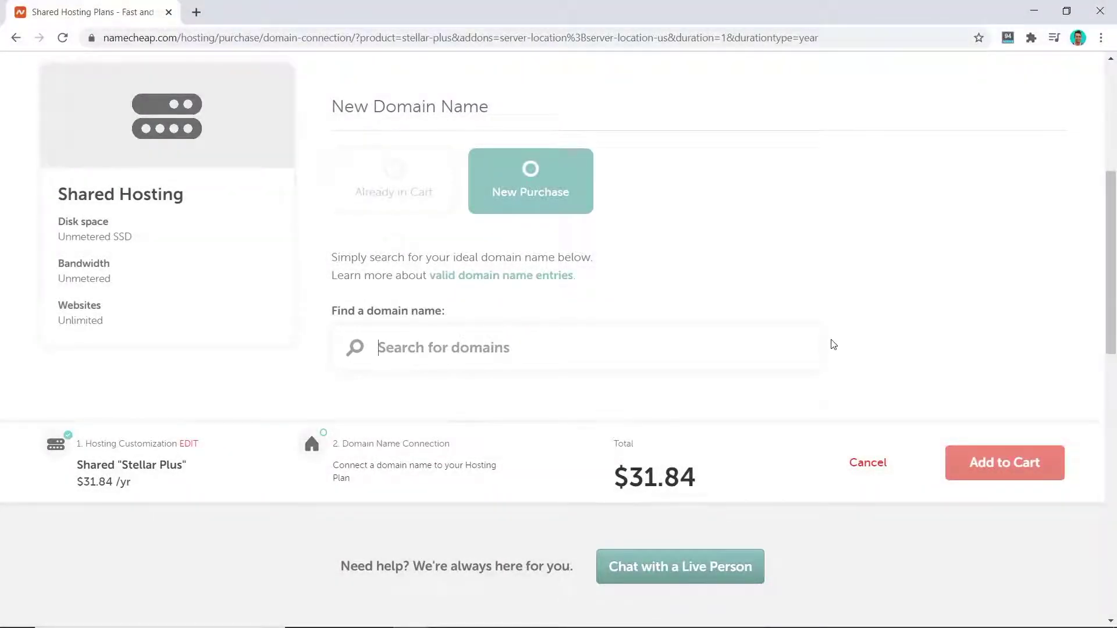
scroll(832, 344, "up", 3)
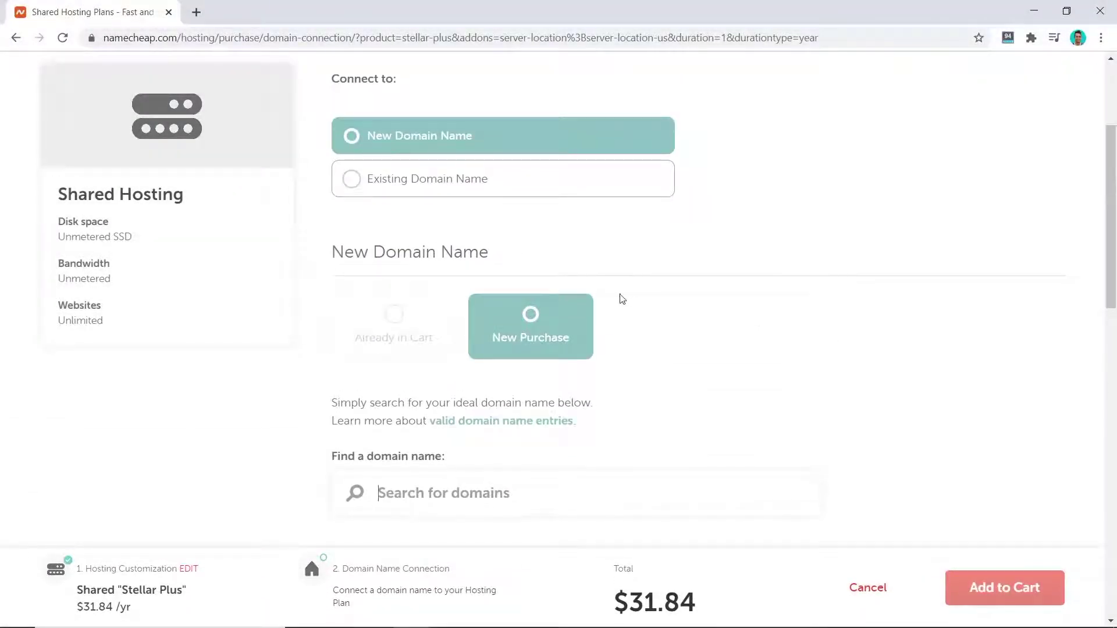
left_click(353, 181)
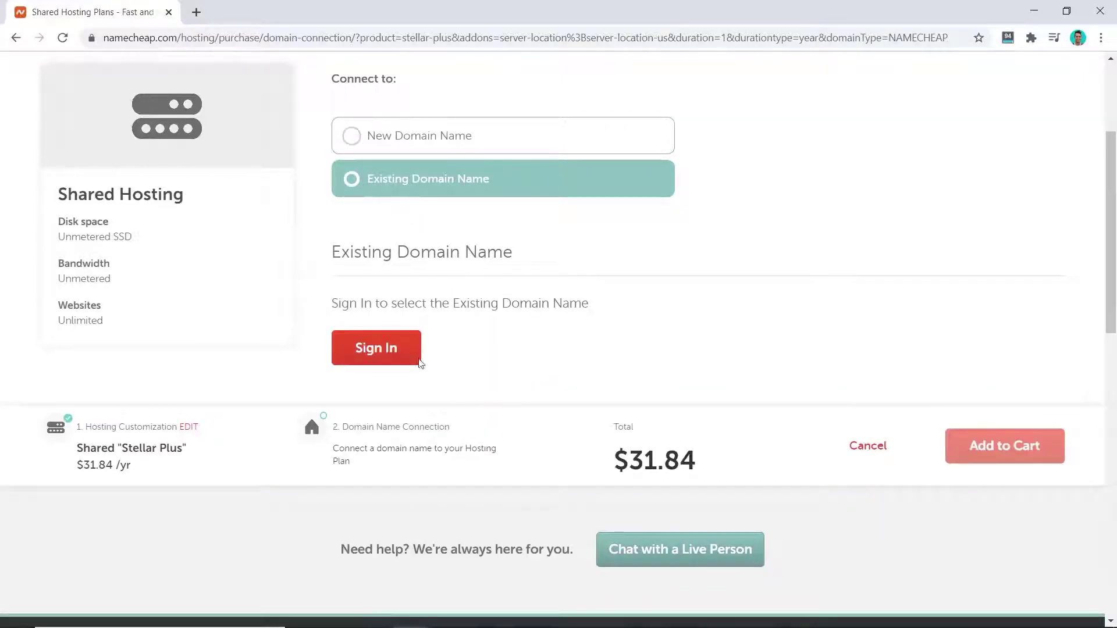
left_click(384, 352)
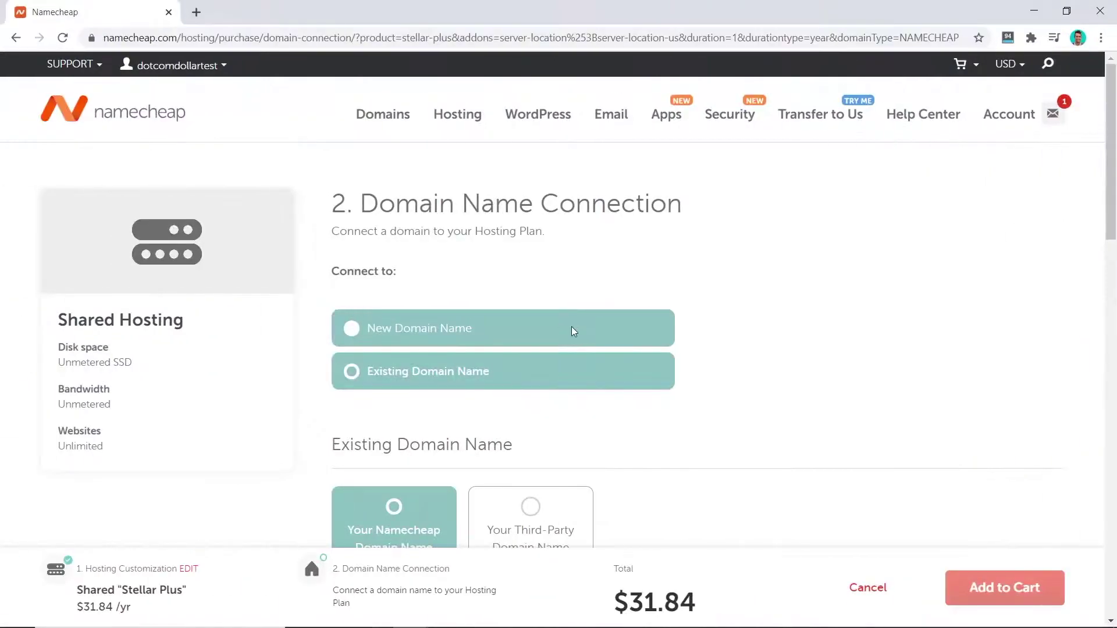
scroll(571, 326, "down", 7)
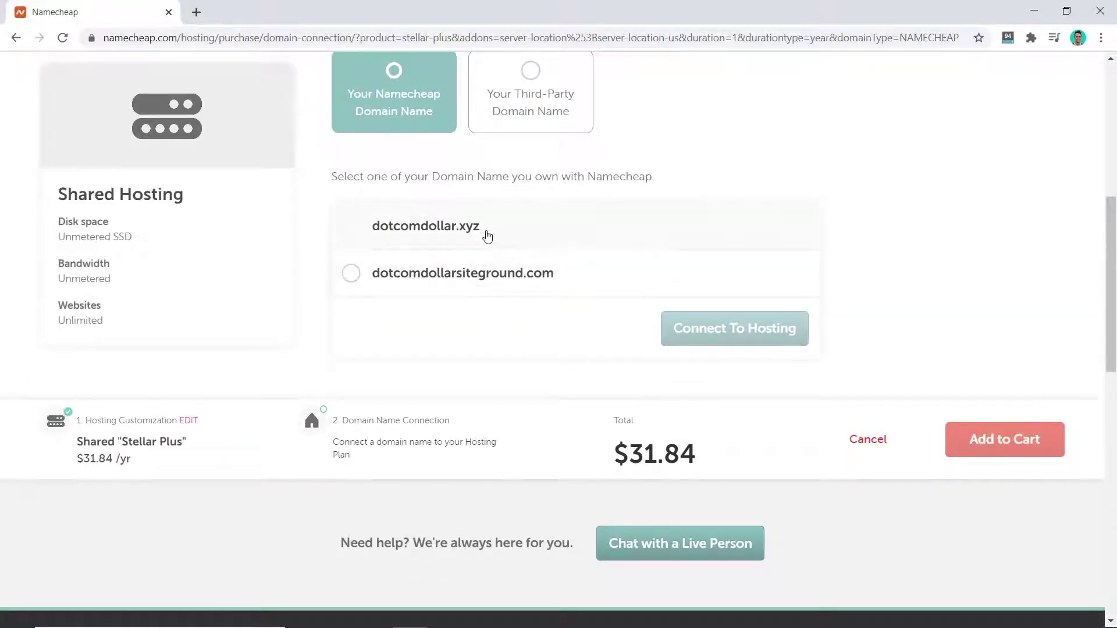
left_click(354, 227)
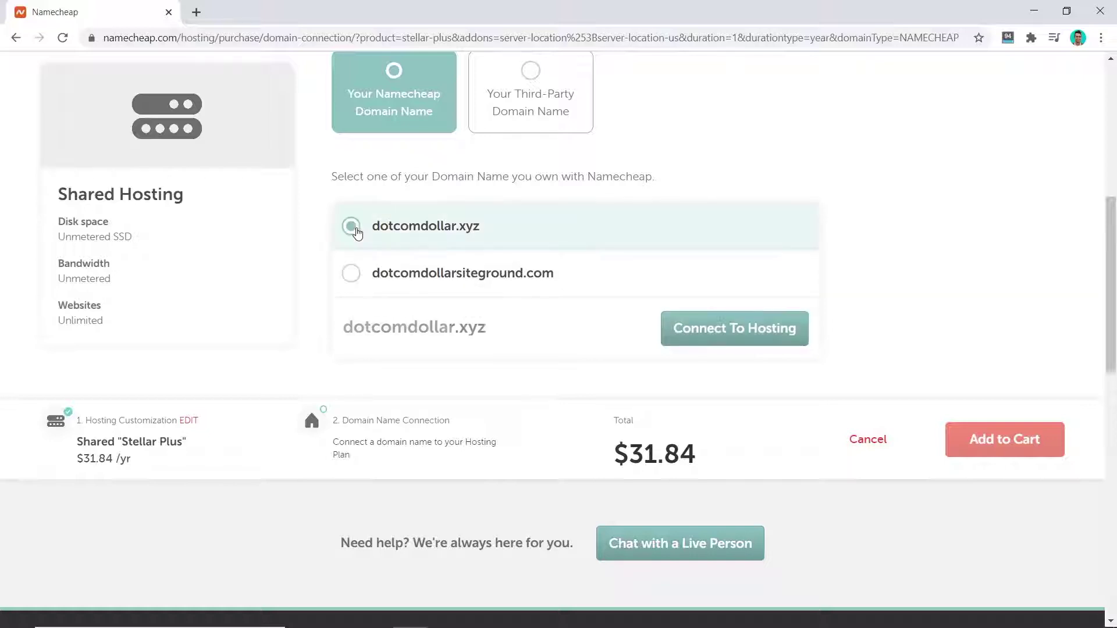
left_click(754, 339)
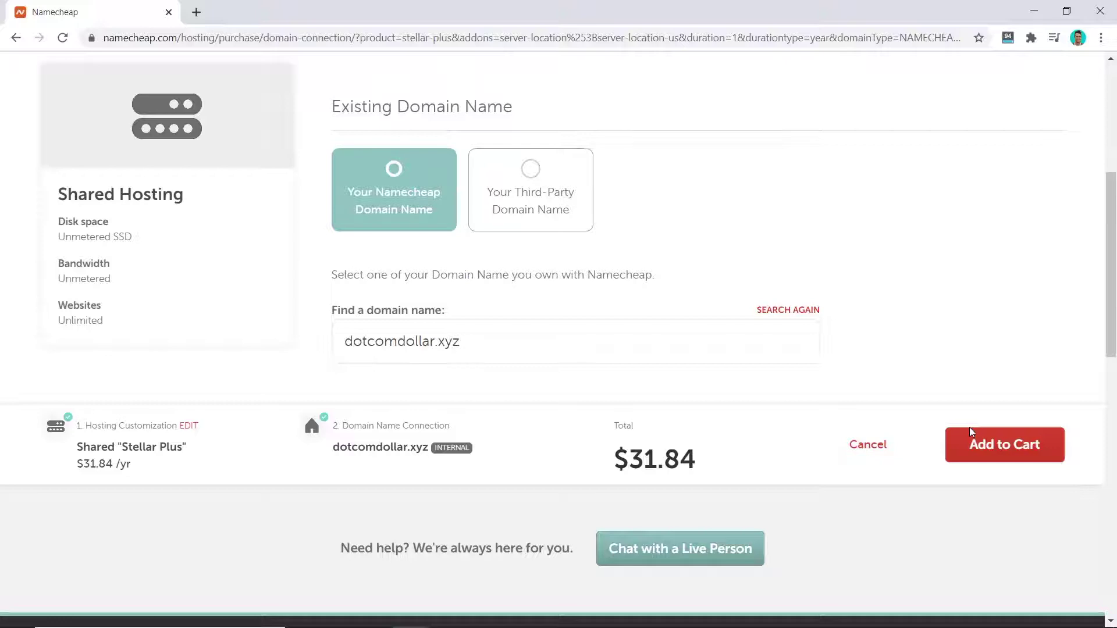
left_click(998, 447)
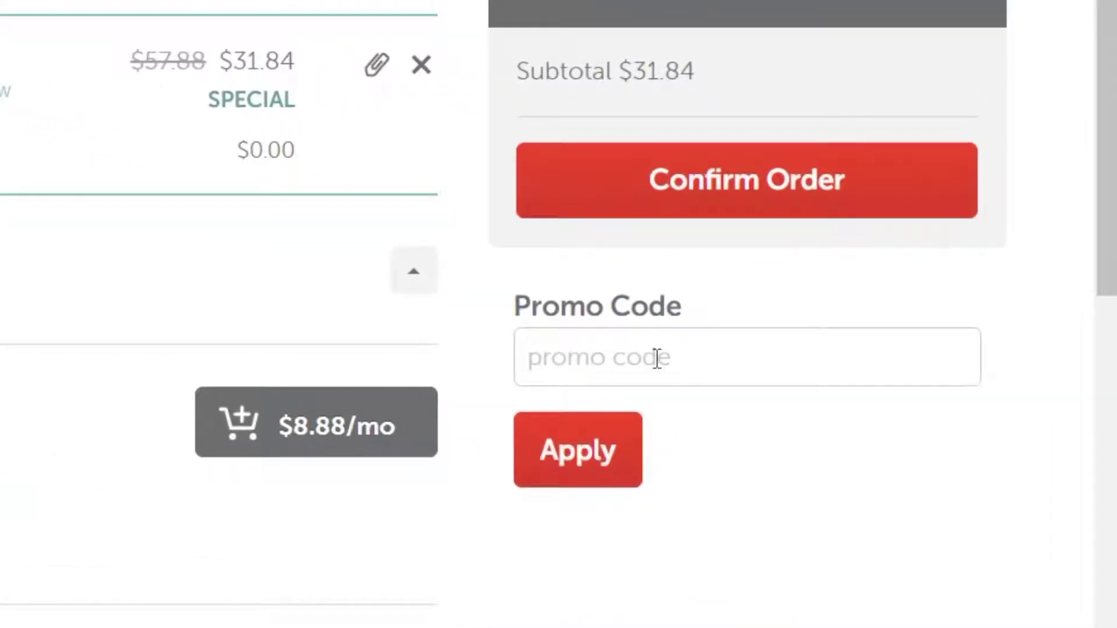
Paste and apply promo code HOST20TS5, cutting the subtotal to $19.88, then confirm the order.
left_click(656, 357)
key("ctrl+v")
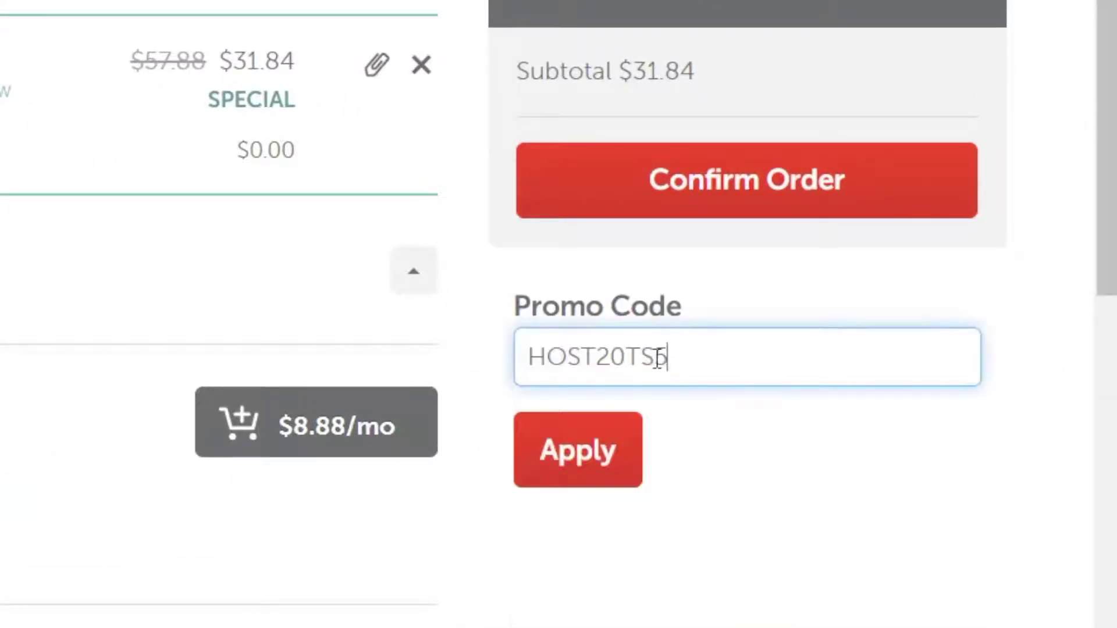
left_click(728, 453)
left_click(578, 456)
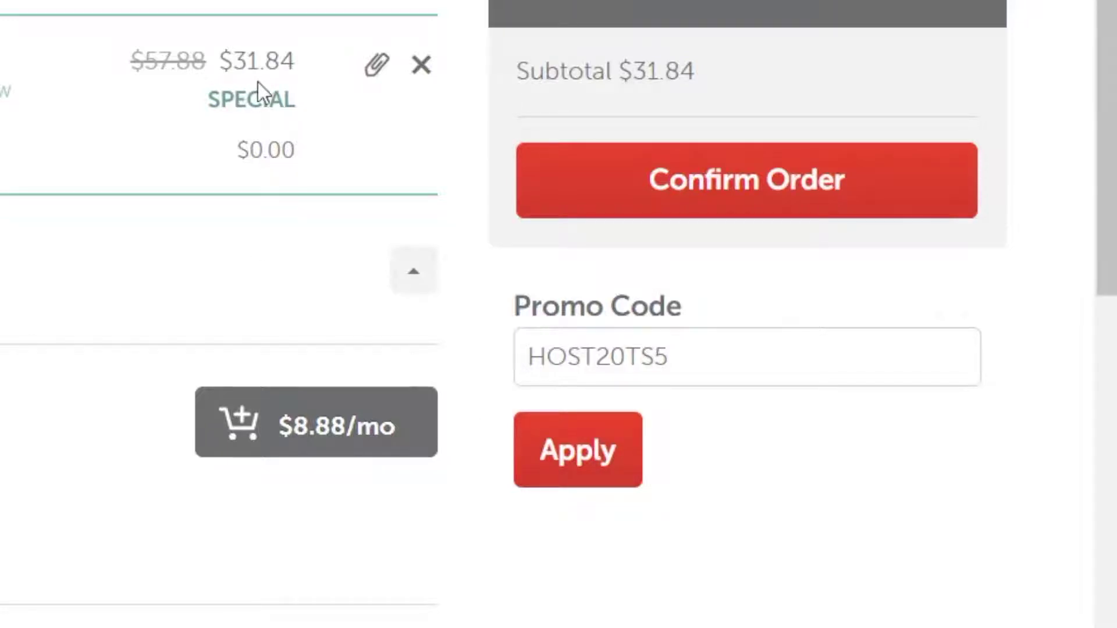
left_click(589, 465)
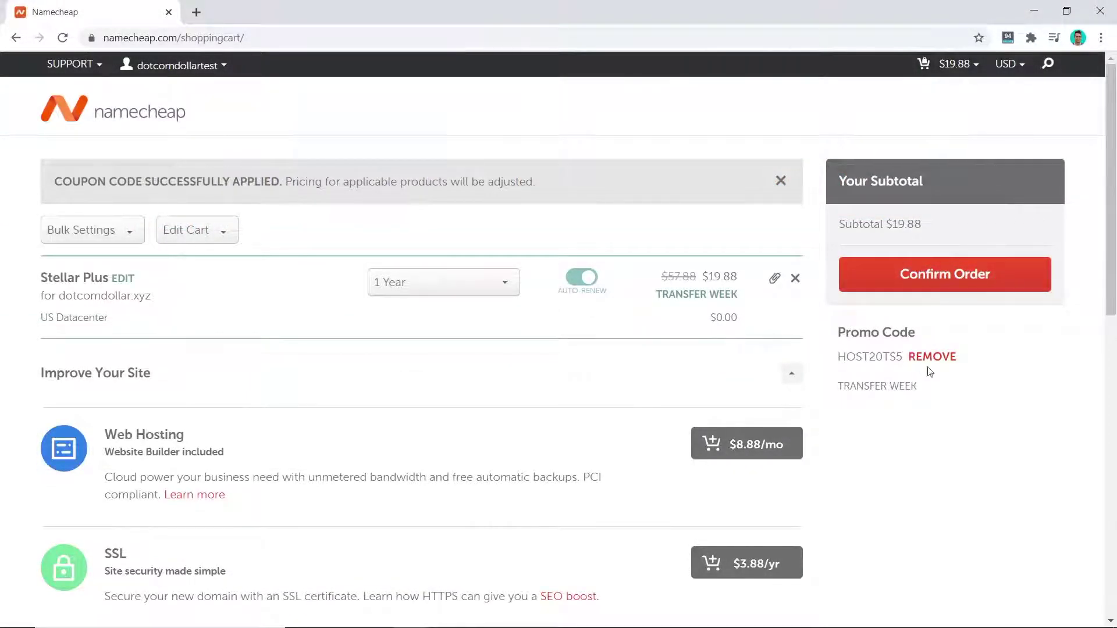
left_click(938, 283)
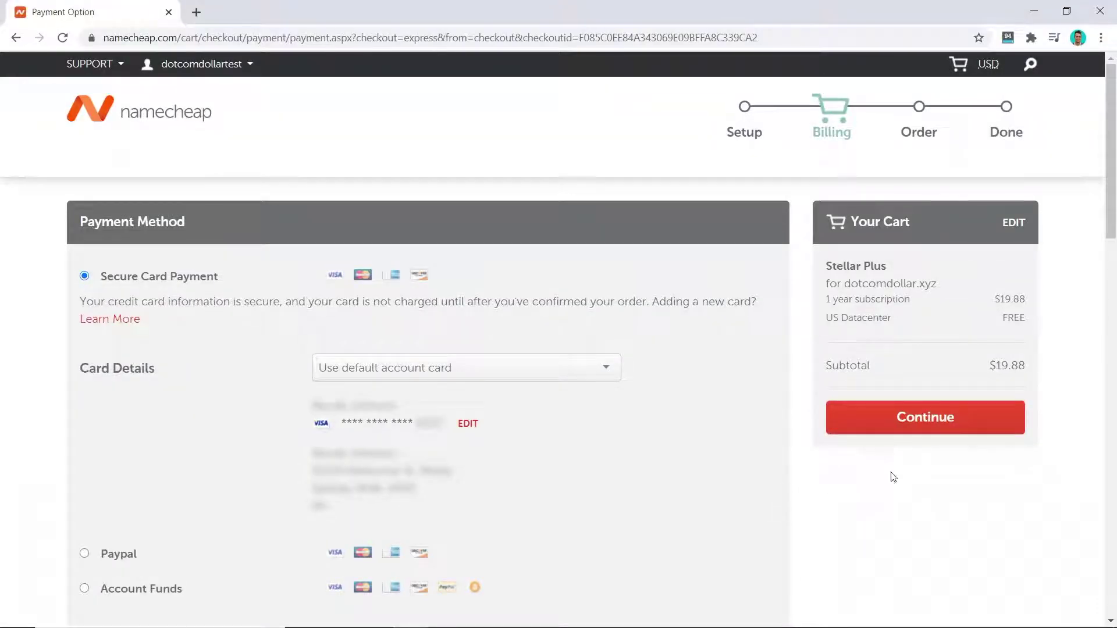
Pay $19.88 for Stellar Plus and open its package page's cPanel shortcuts.
left_click(926, 428)
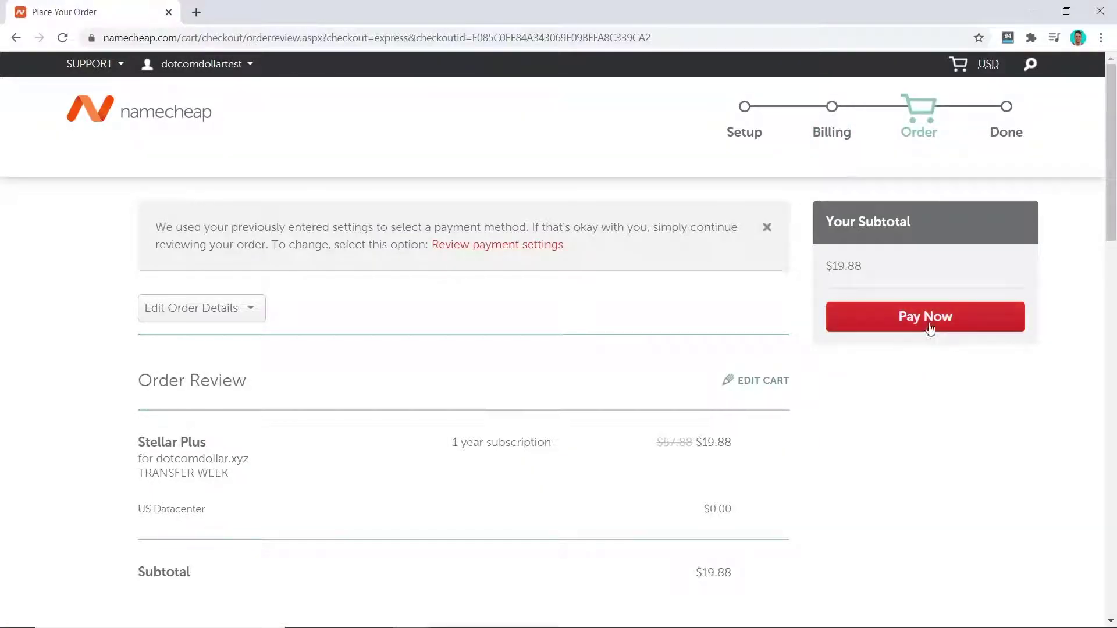
left_click(929, 319)
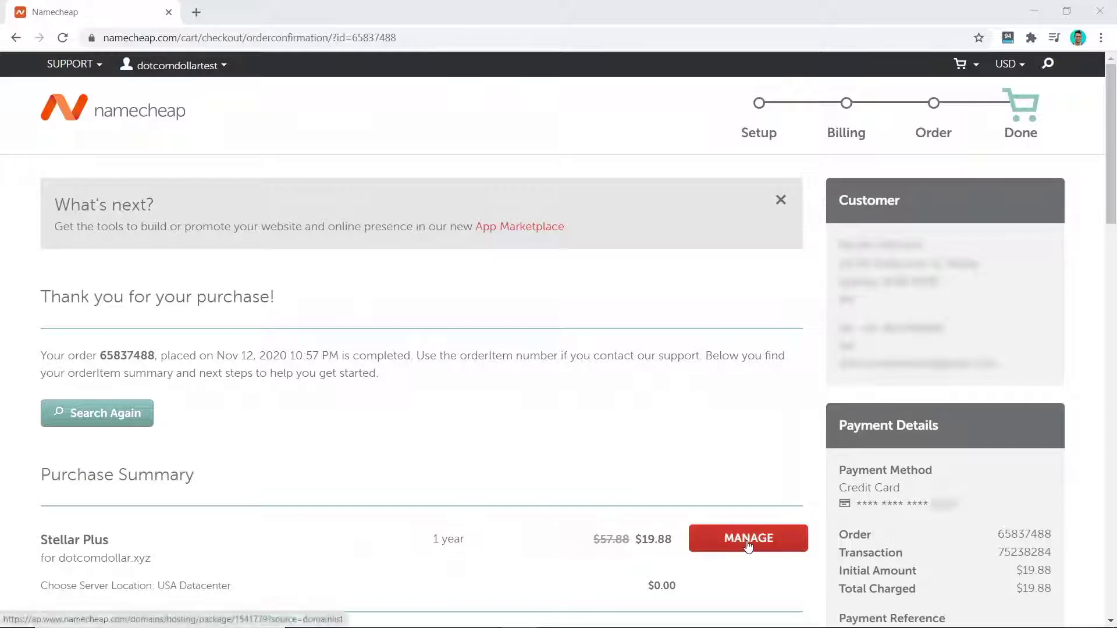
left_click(749, 539)
scroll(730, 349, "down", 7)
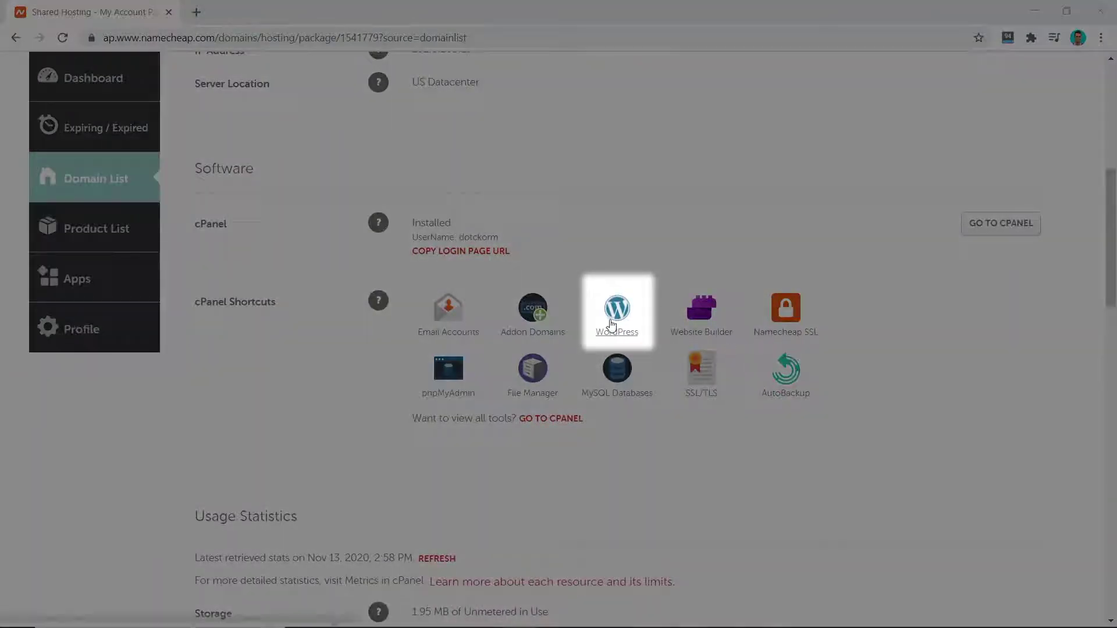
Start a WordPress install on dotcomdollar.xyz named DotcomDollar with description 'DotcomDollar Blog'.
left_click(616, 325)
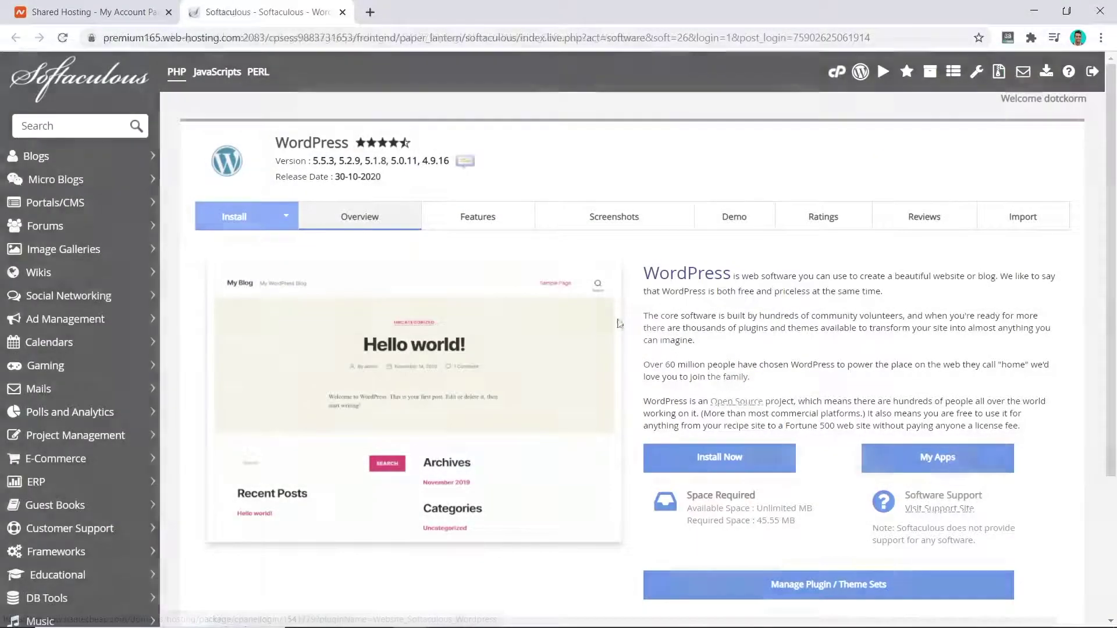
left_click(728, 468)
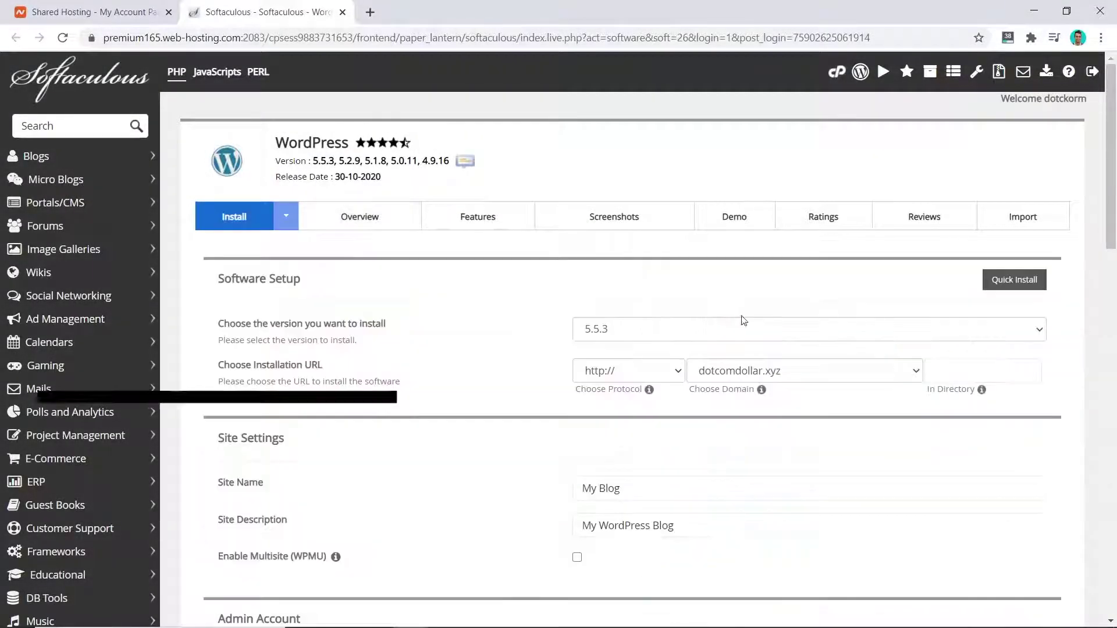
left_click(805, 377)
left_click(774, 389)
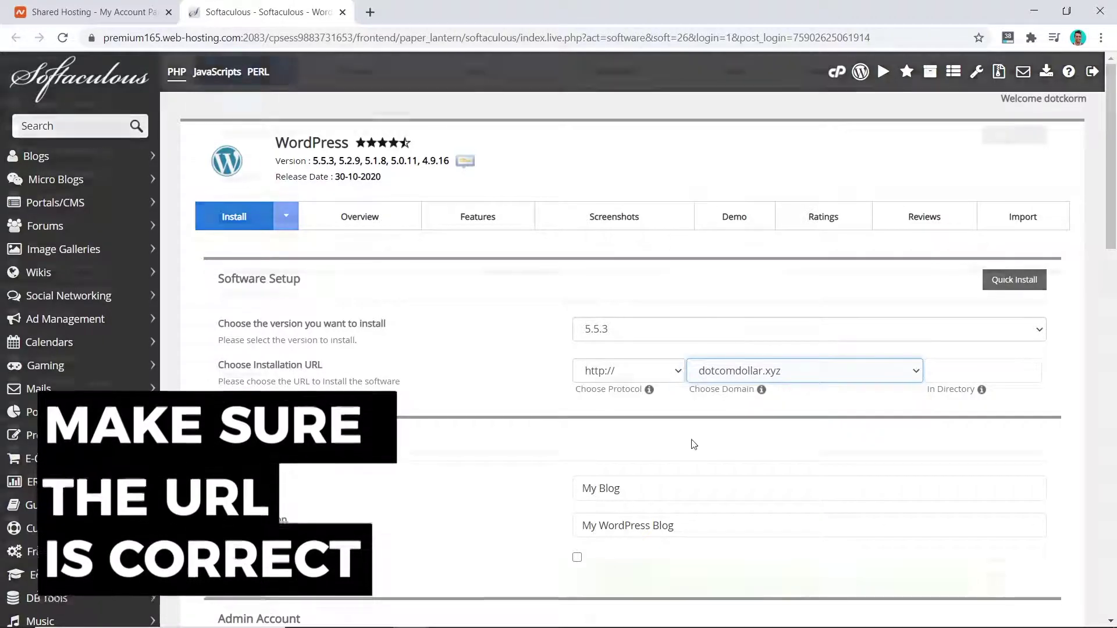
scroll(669, 408, "down", 3)
left_click(648, 349)
left_click_drag(648, 349, 572, 345)
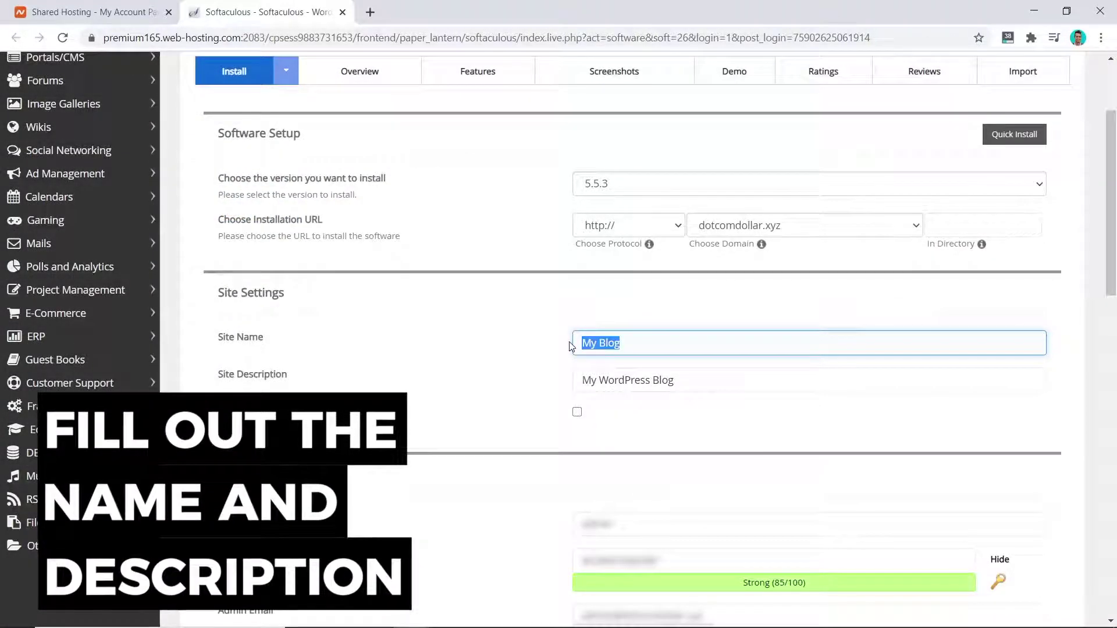
type("DotcomDollar")
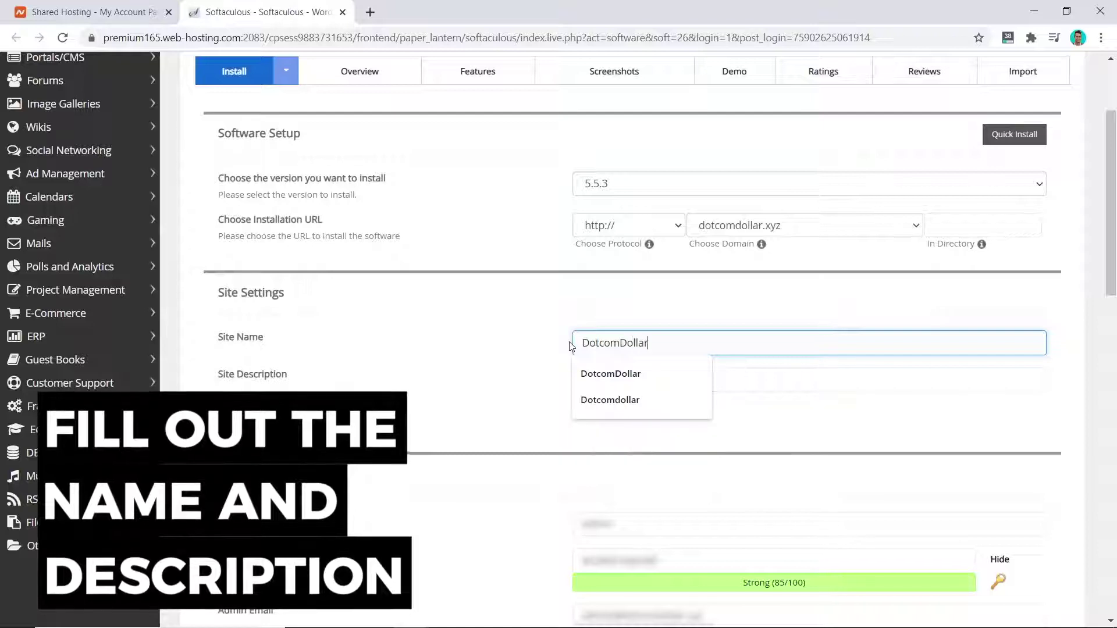
key("Tab")
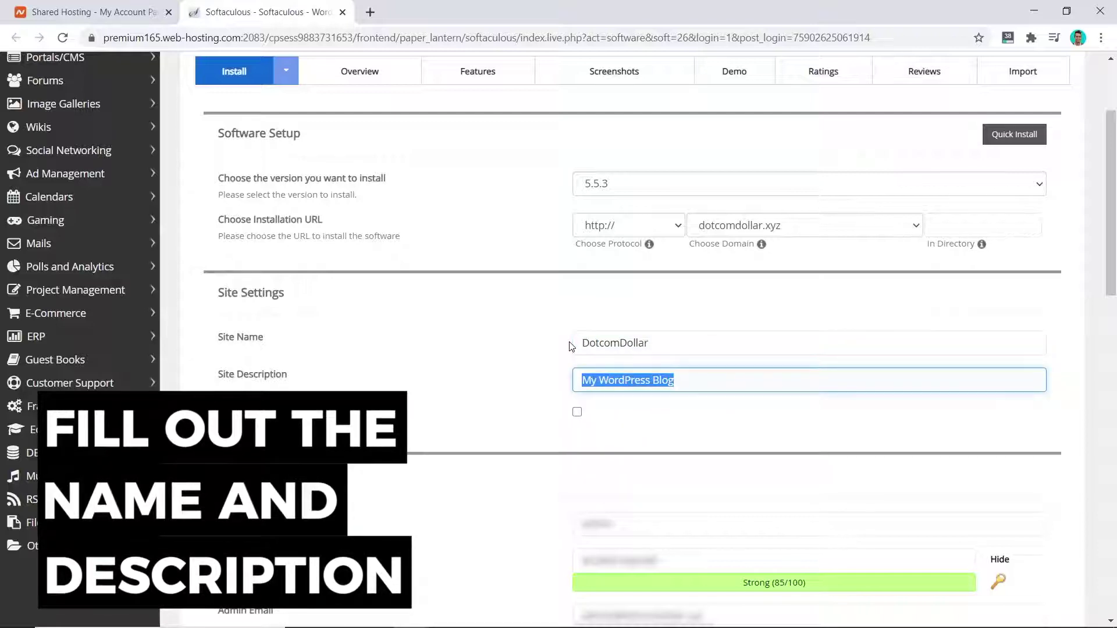
type("DotcomDollar Blog")
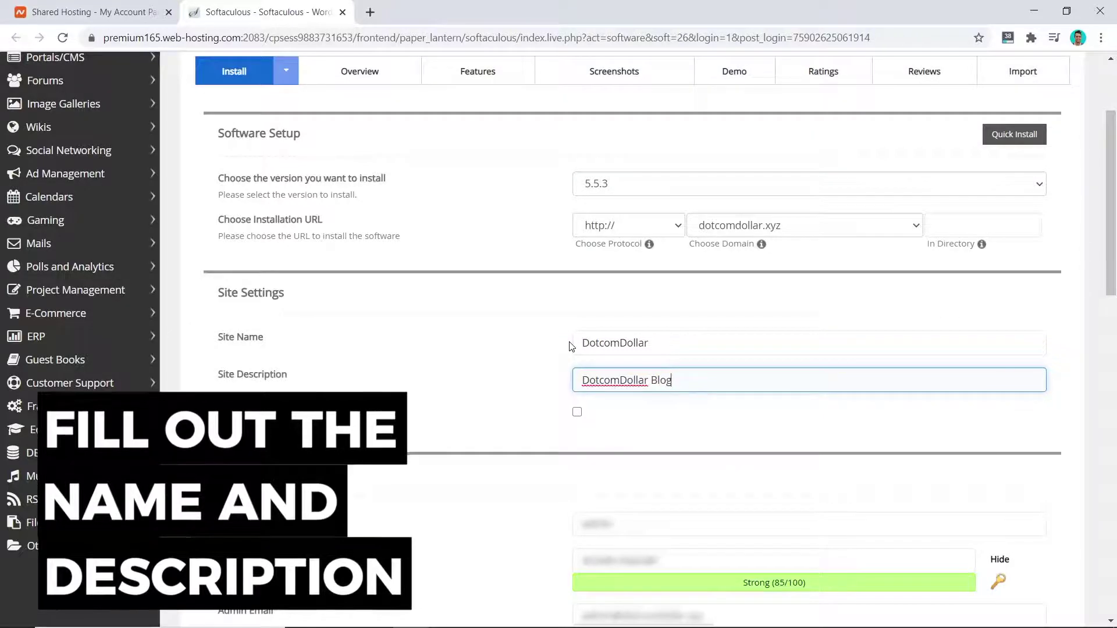
Change the default admin username and untick the W3 Total Cache plugin.
scroll(602, 208, "down", 6)
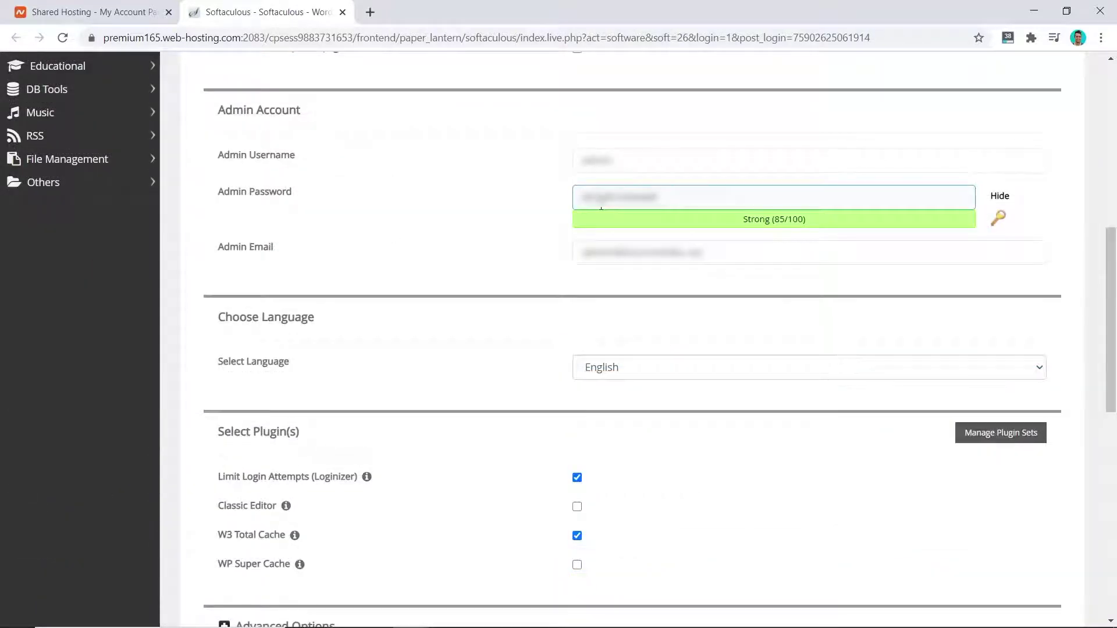
left_click(617, 157)
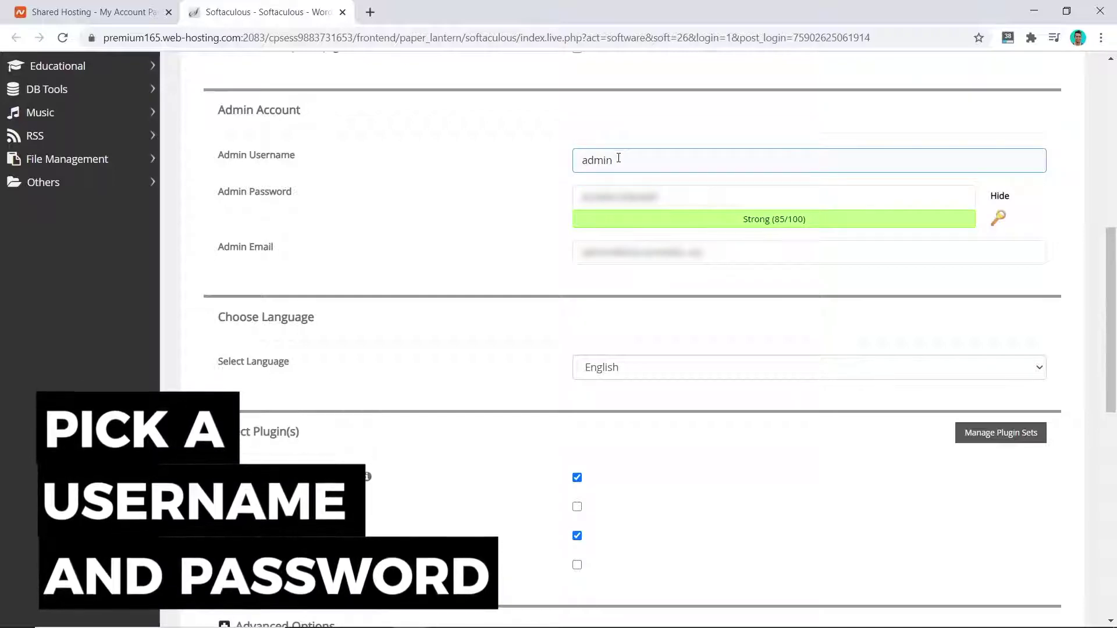
left_click_drag(619, 159, 569, 161)
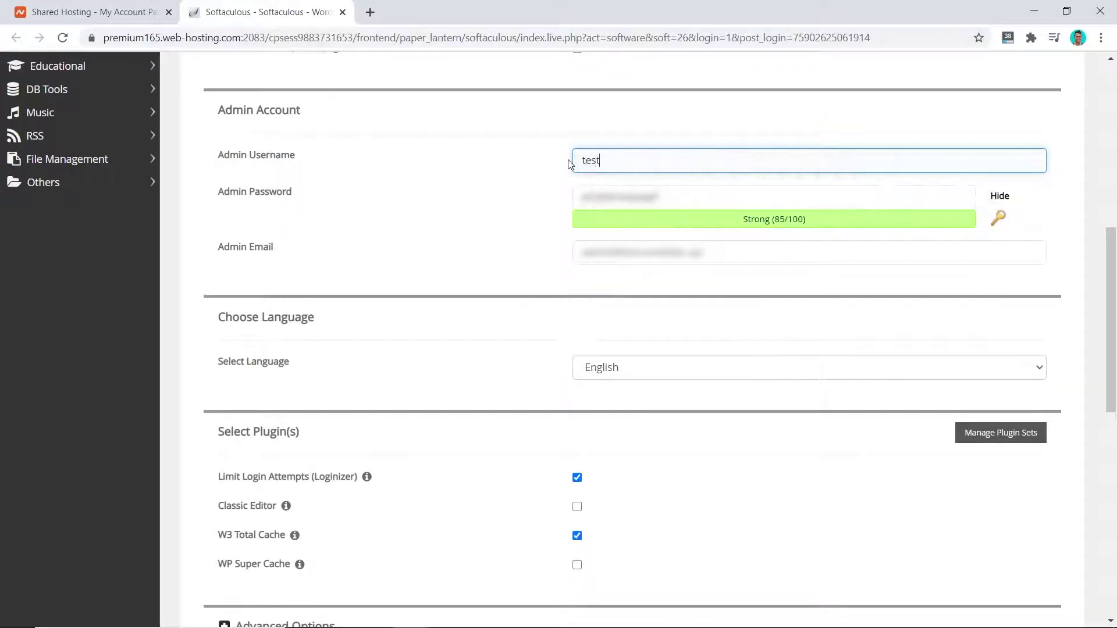
left_click(545, 168)
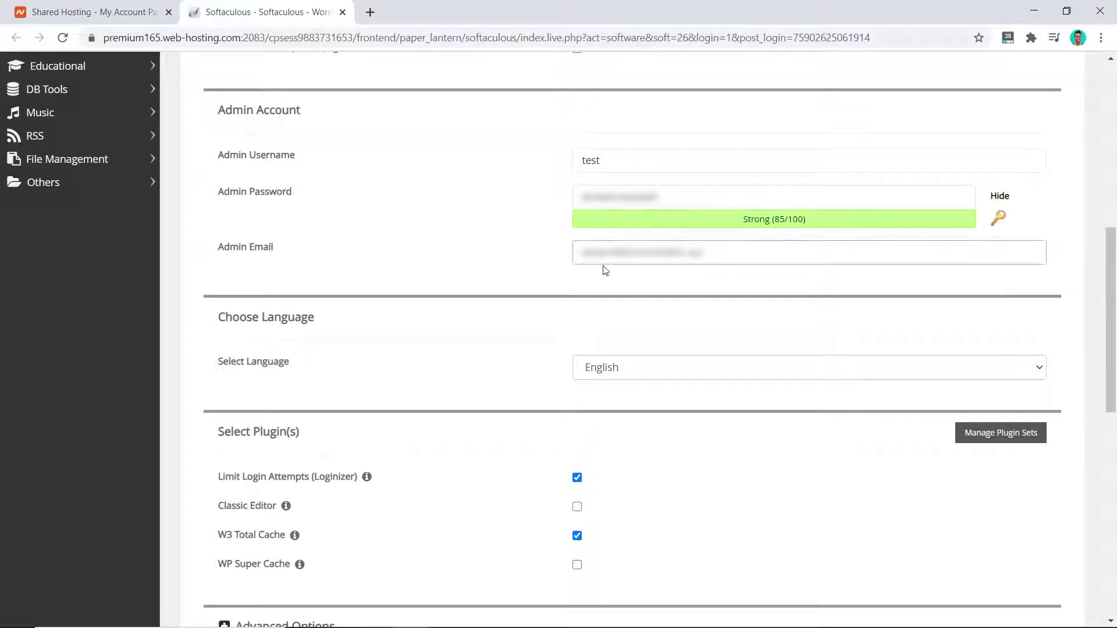
scroll(619, 423, "down", 5)
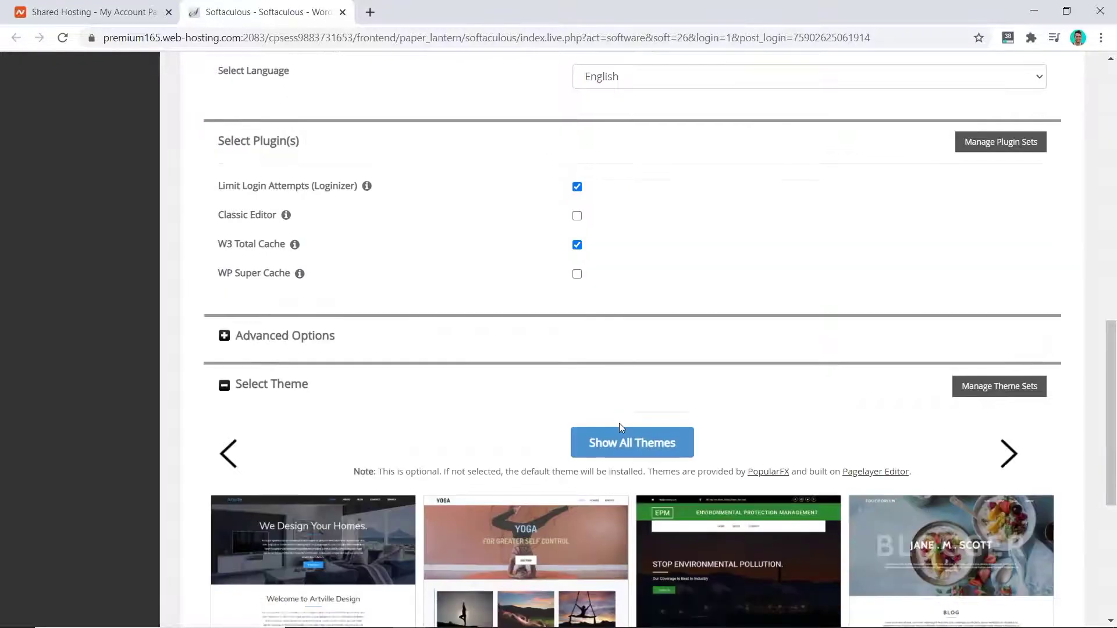
left_click(578, 245)
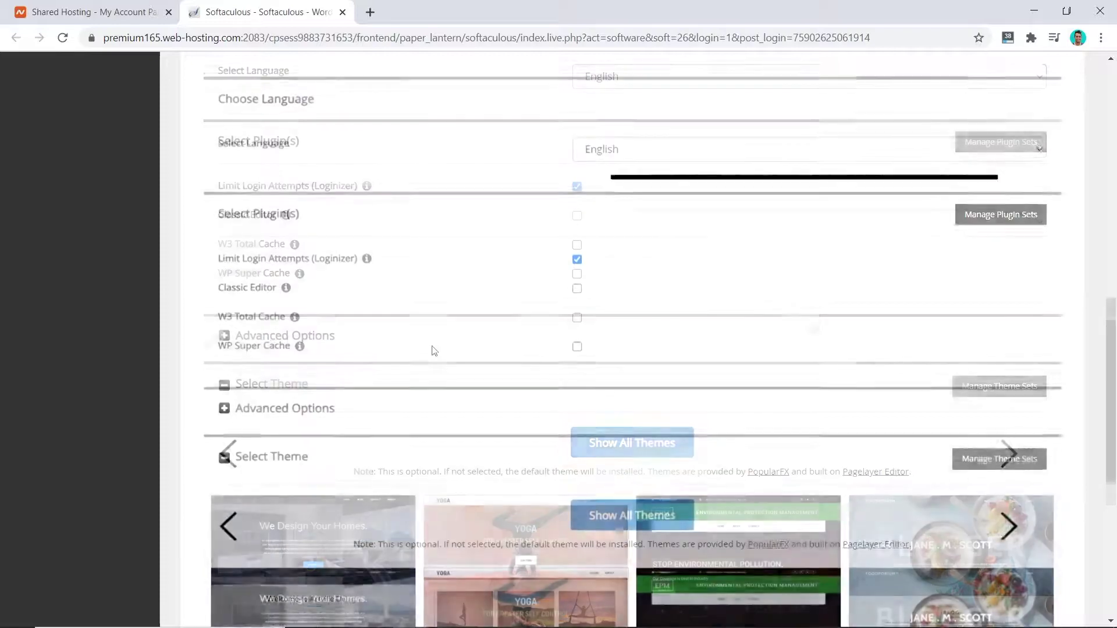
Set automated backups to once a day under advanced options and run the install.
scroll(432, 349, "down", 4)
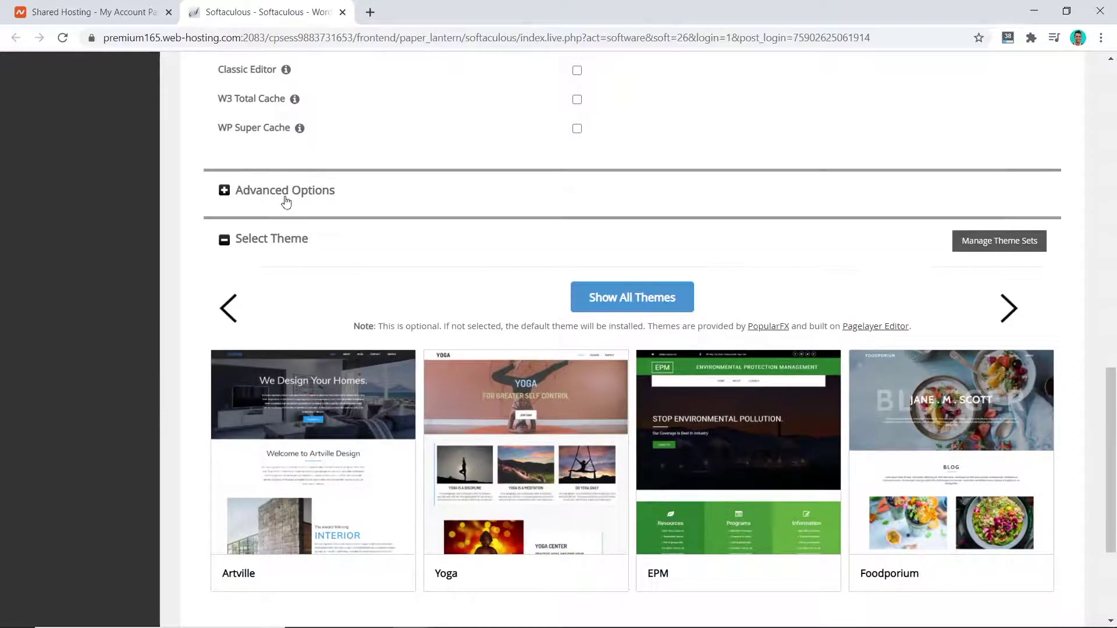
left_click(278, 189)
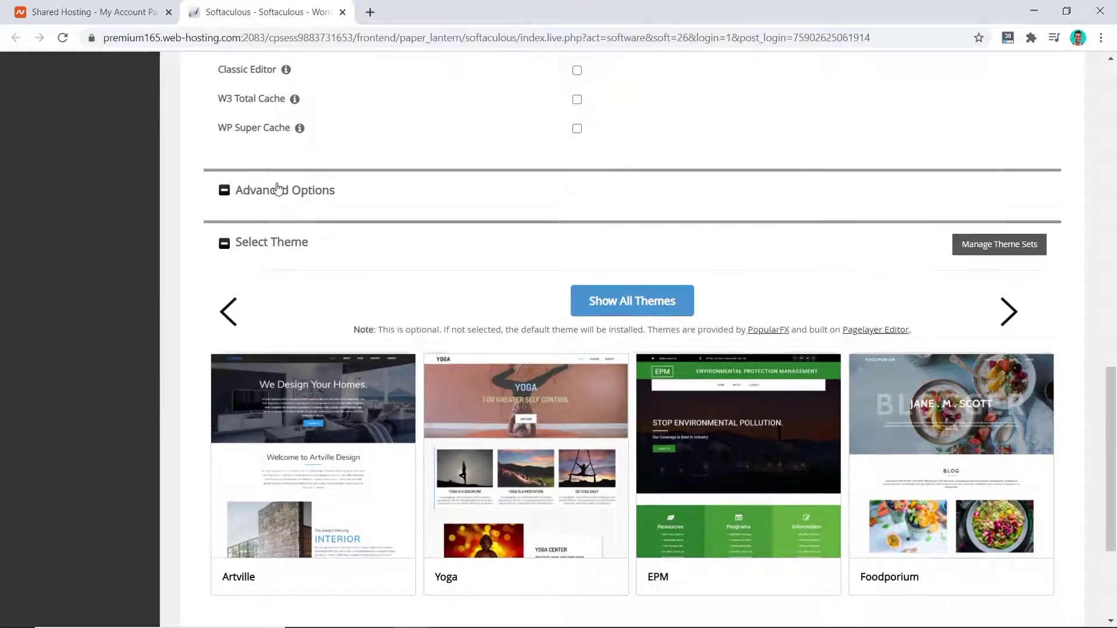
scroll(510, 364, "down", 1)
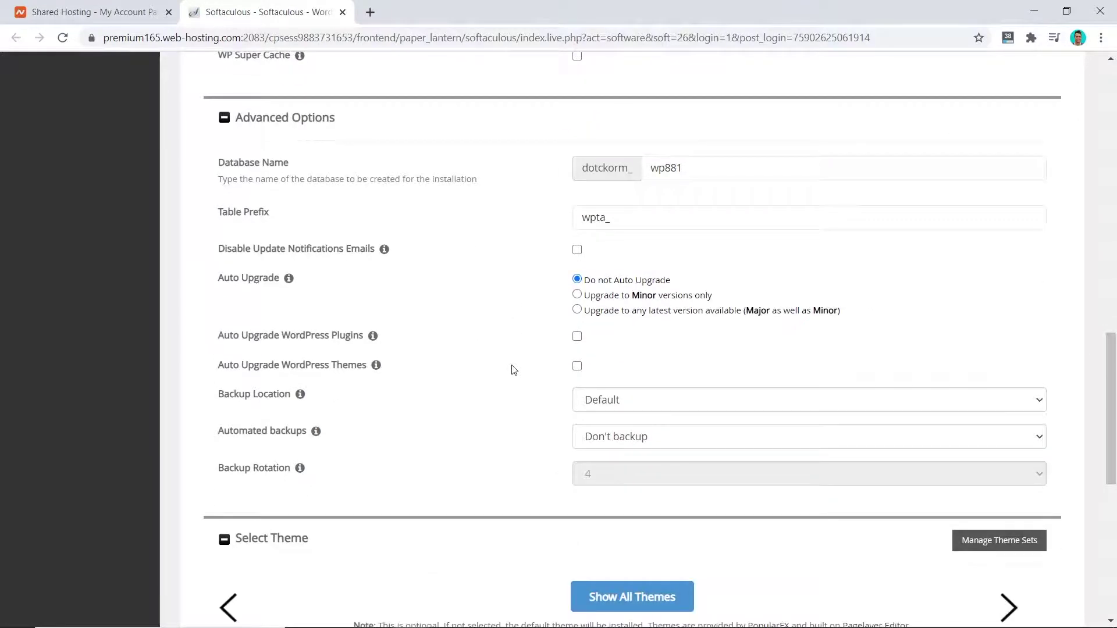
left_click(624, 438)
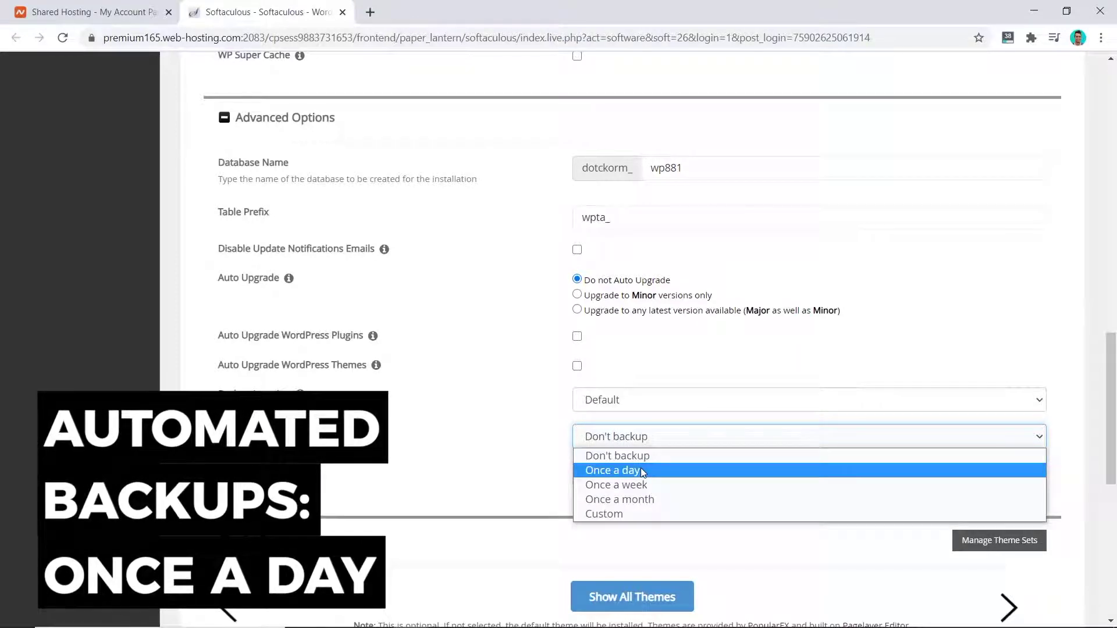
left_click(611, 469)
scroll(221, 416, "down", 5)
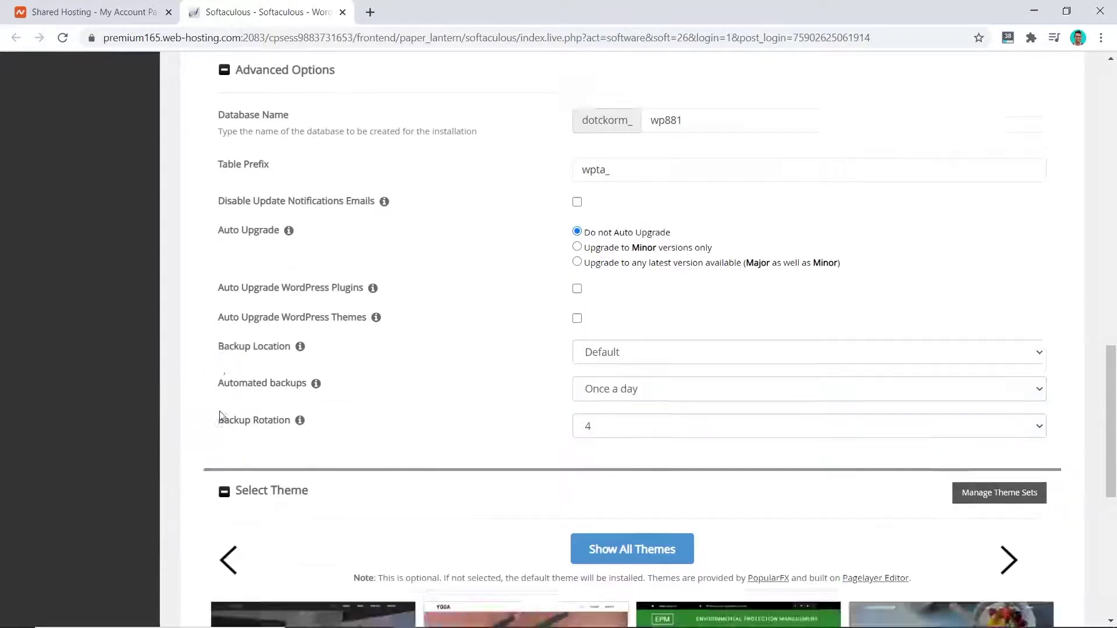
scroll(221, 416, "down", 3)
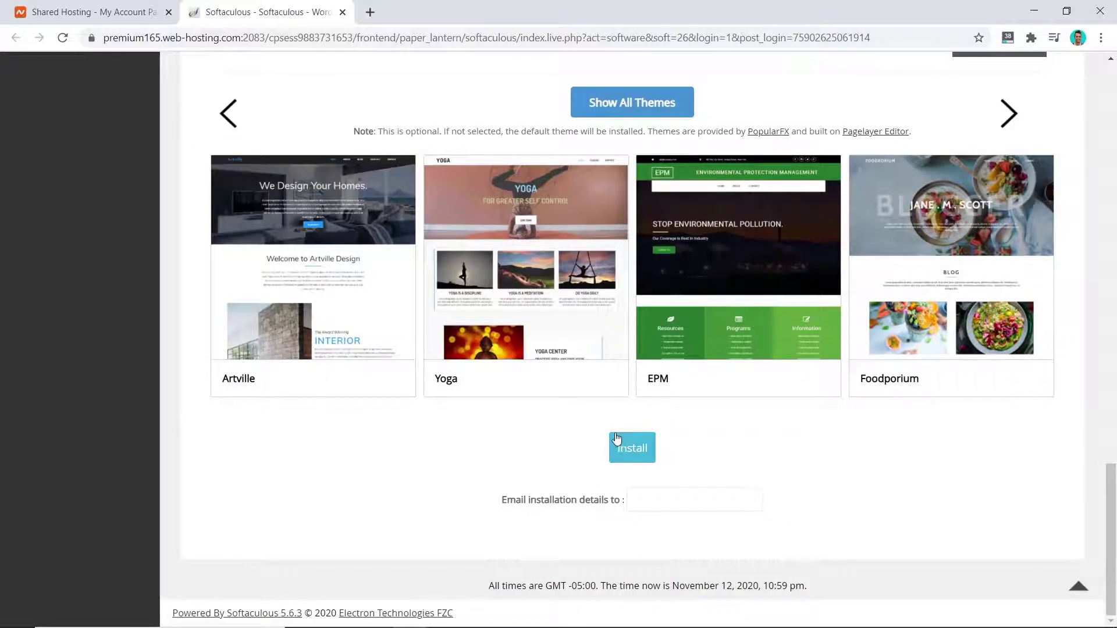
left_click(643, 455)
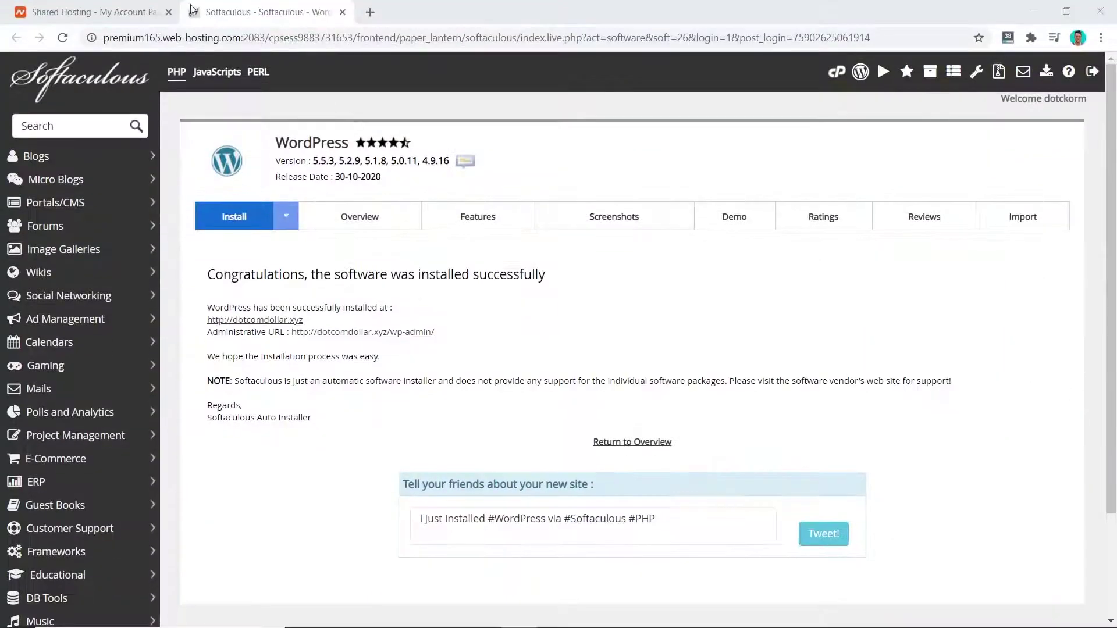
Install an autofilled SSL certificate for dotcomdollar.xyz through SSL/TLS Manage SSL Sites.
left_click(108, 7)
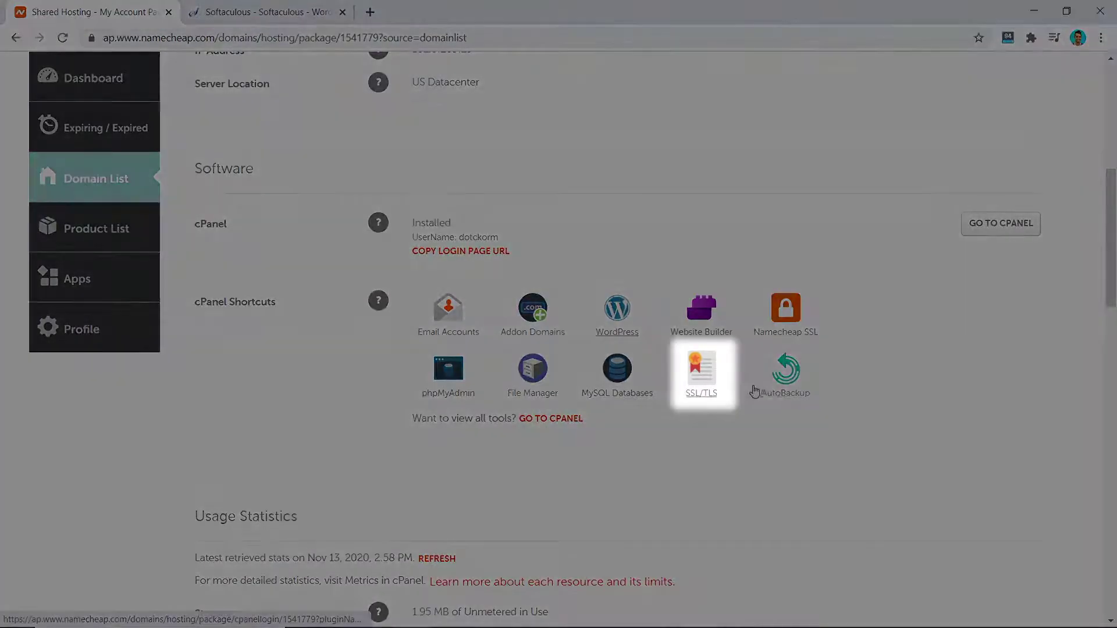
left_click(703, 380)
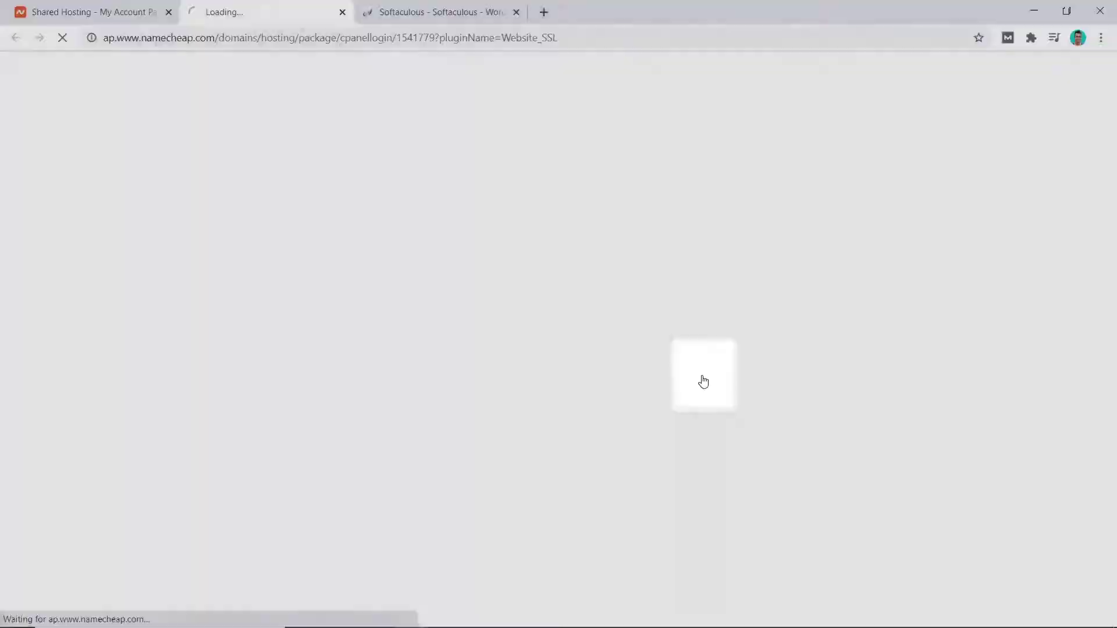
left_click(92, 435)
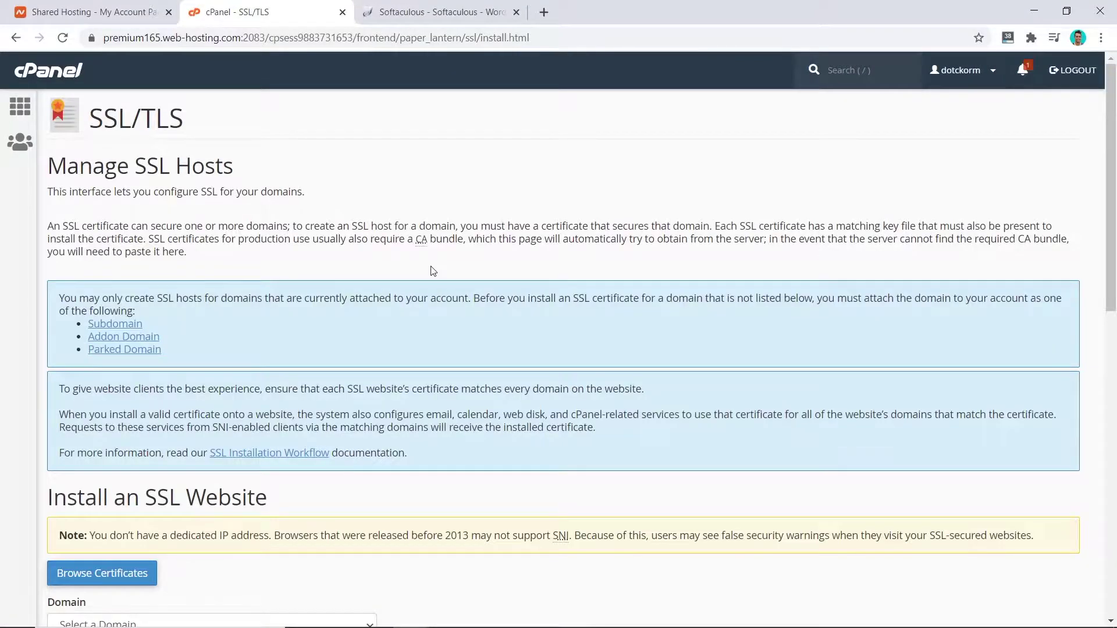
scroll(432, 271, "down", 5)
left_click(112, 343)
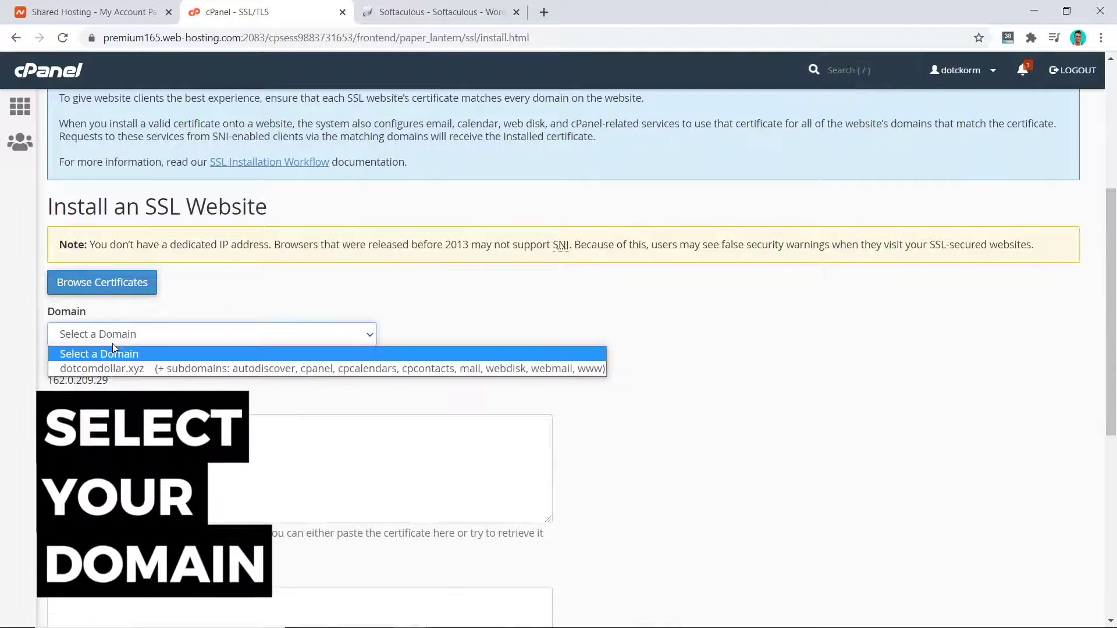
left_click(114, 368)
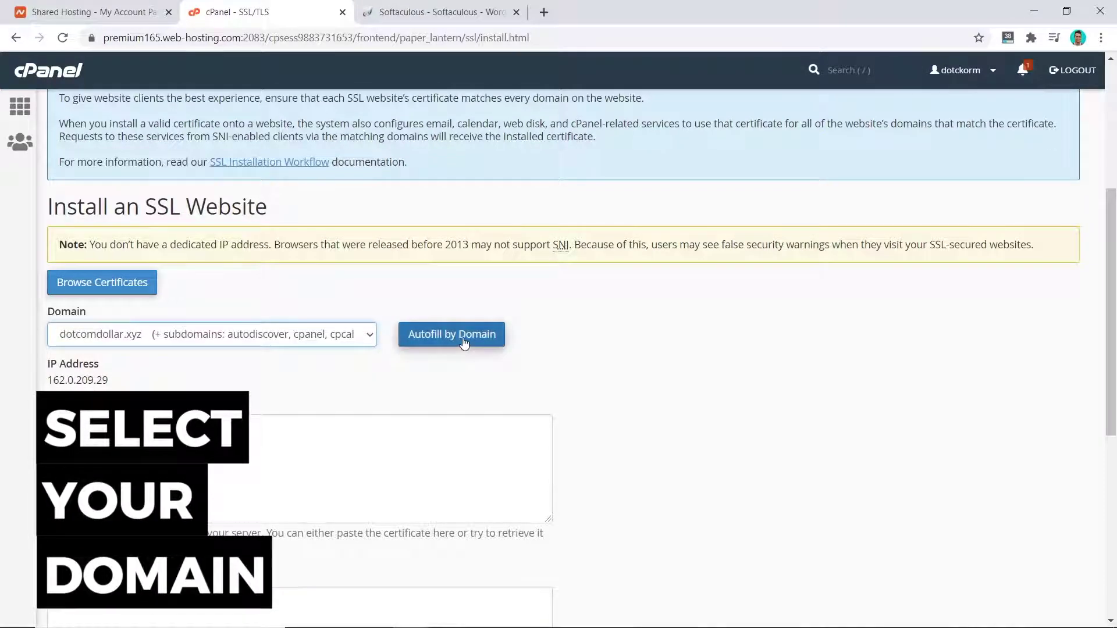
left_click(463, 335)
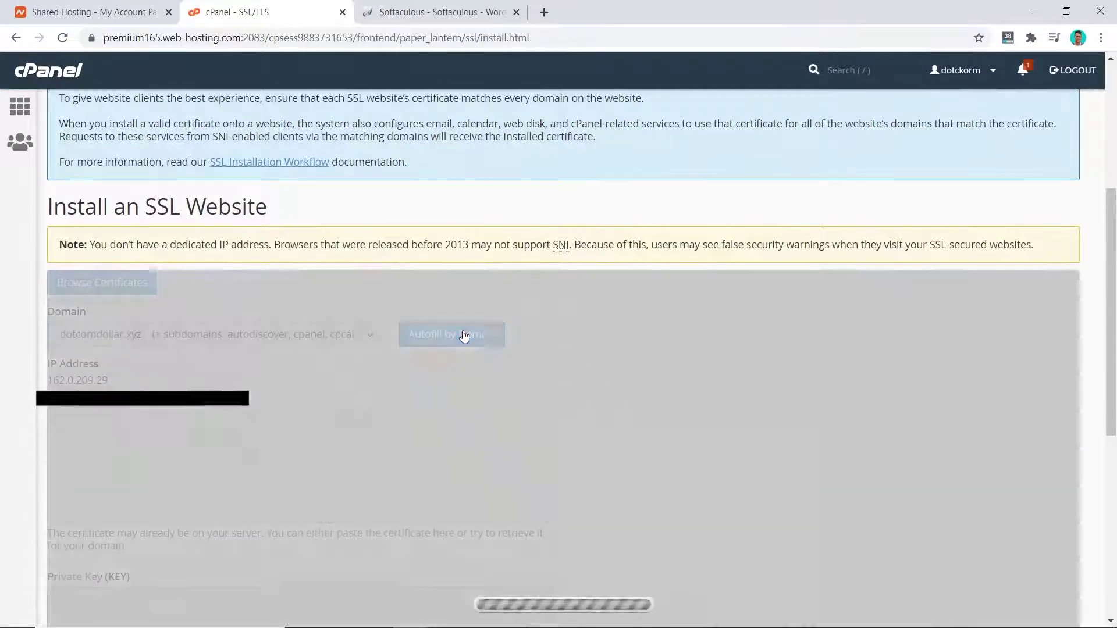
scroll(616, 367, "down", 10)
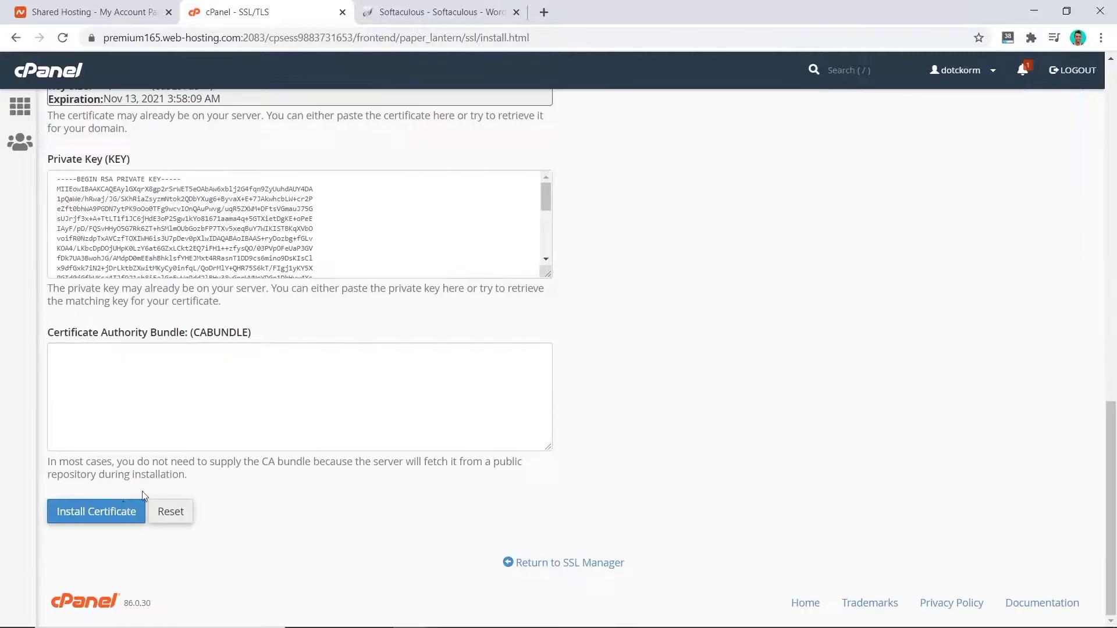
left_click(99, 512)
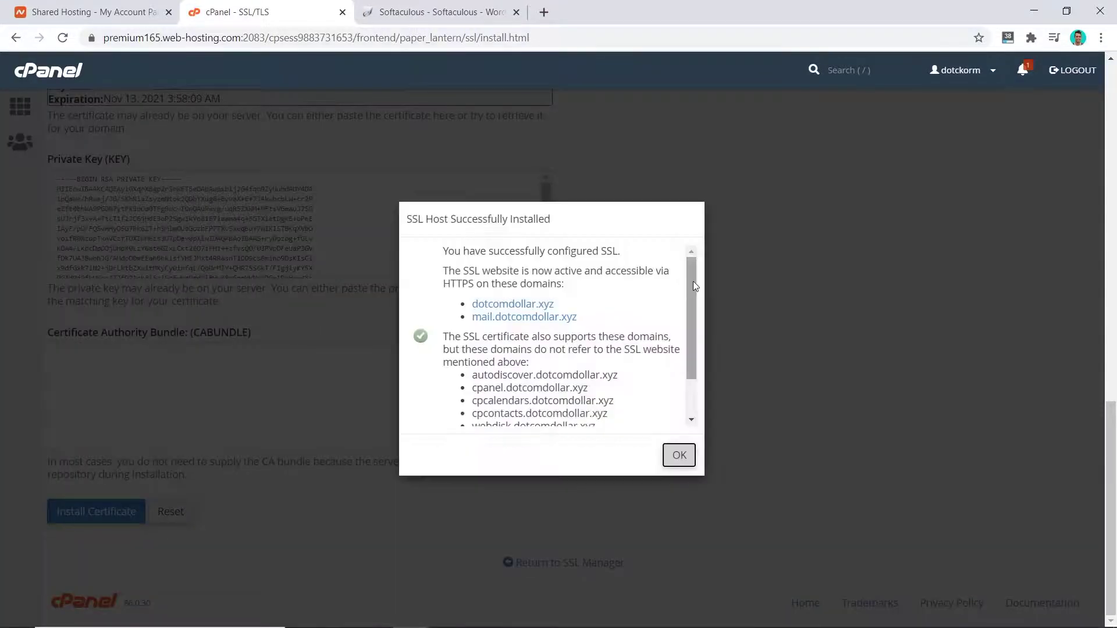
scroll(669, 430, "down", 2)
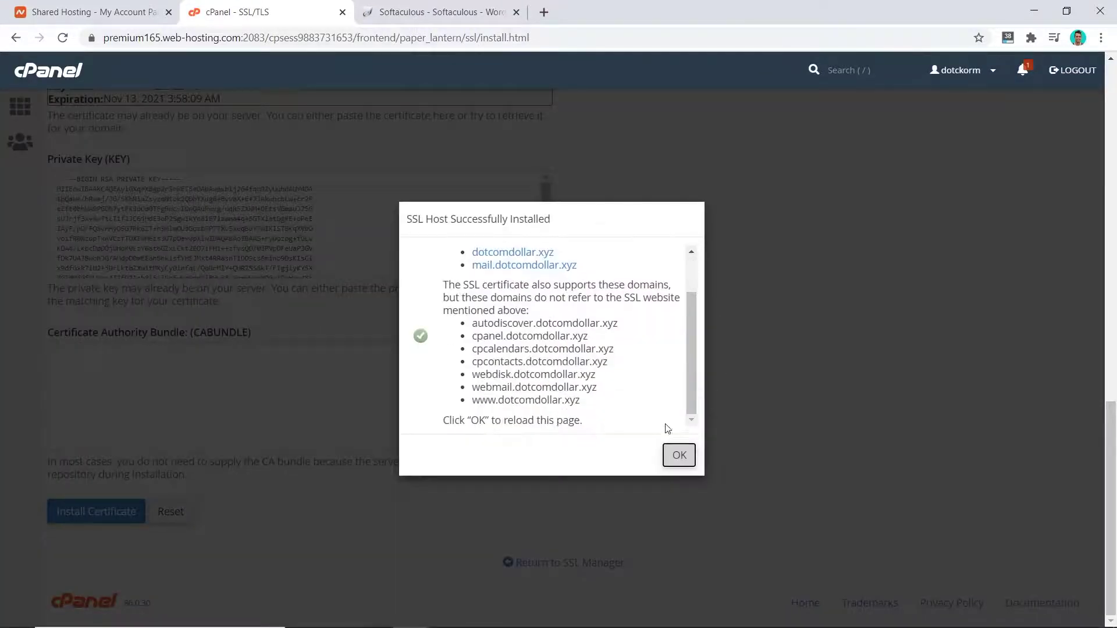
left_click(679, 455)
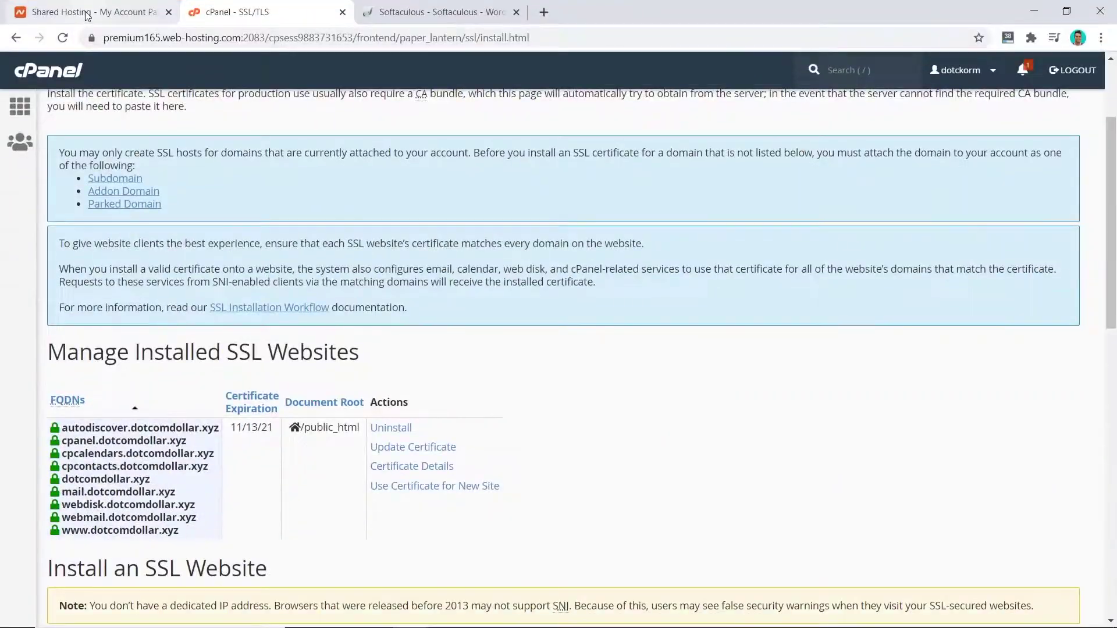
left_click(98, 21)
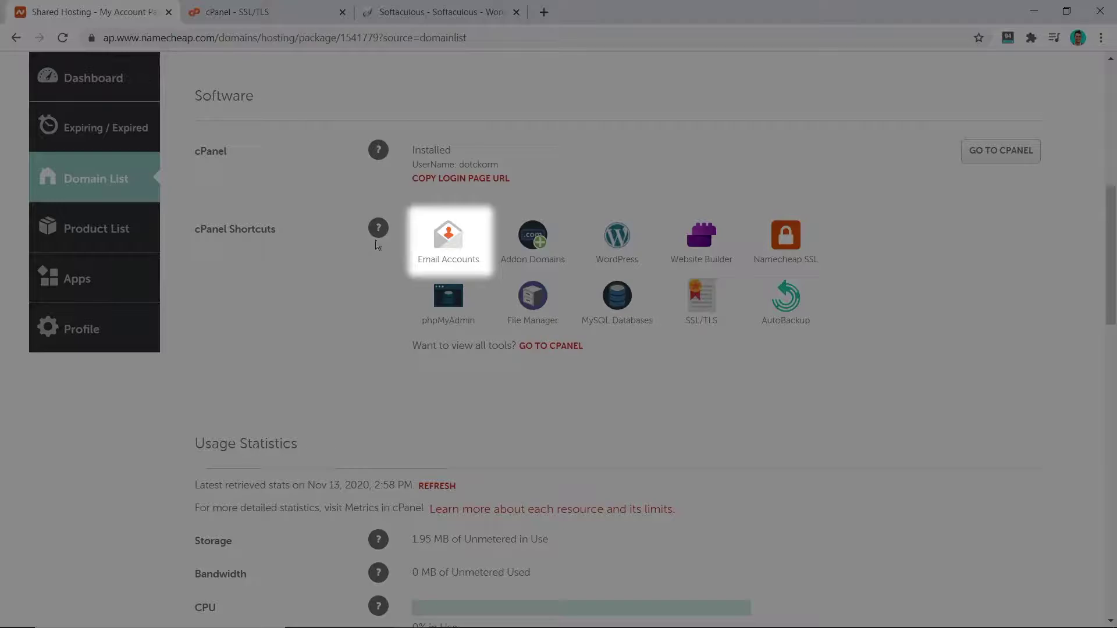
left_click(445, 249)
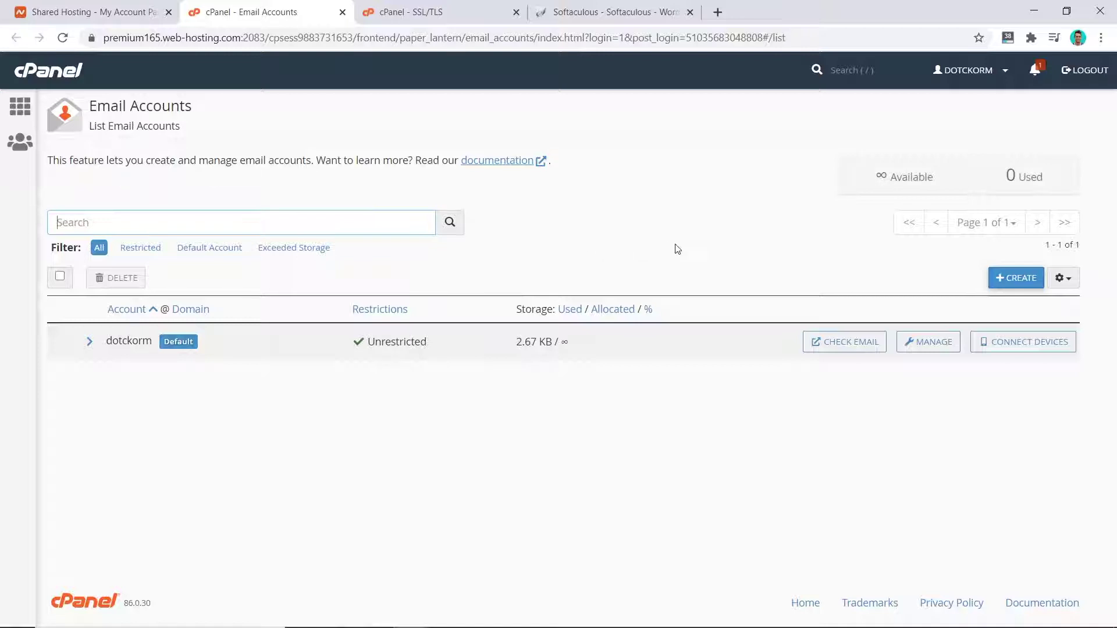
left_click(991, 274)
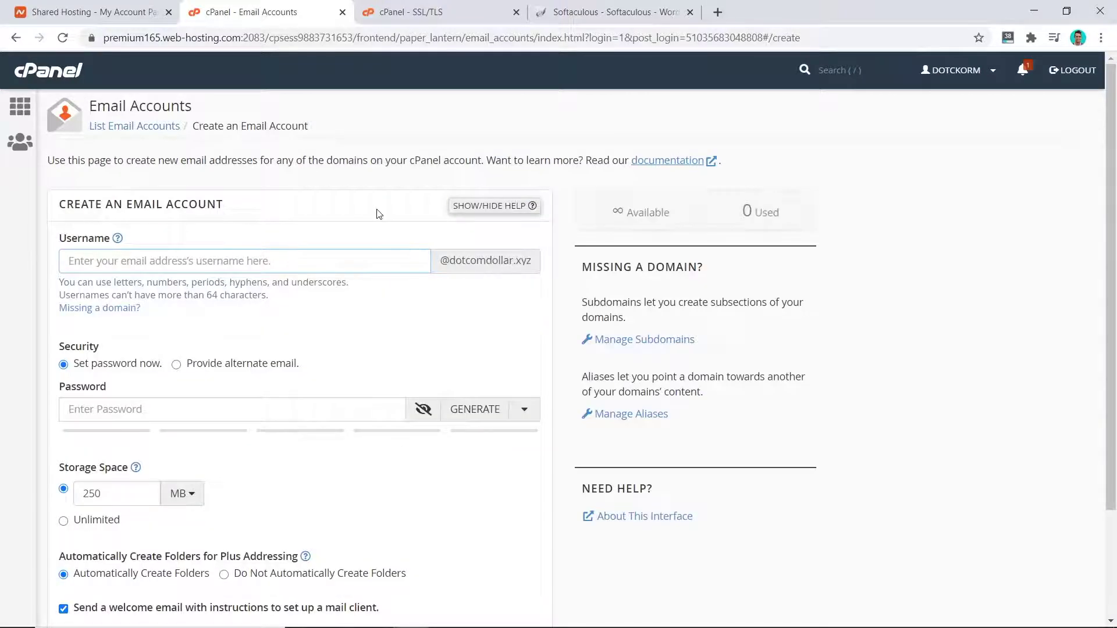
type("admin")
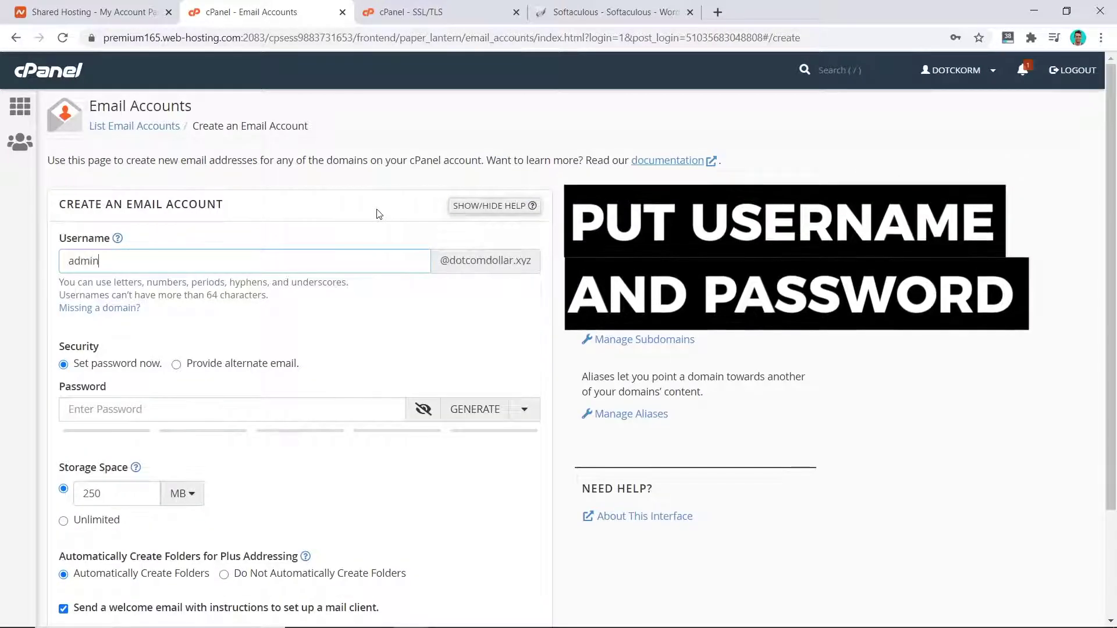
left_click(225, 410)
type("••••••••••••")
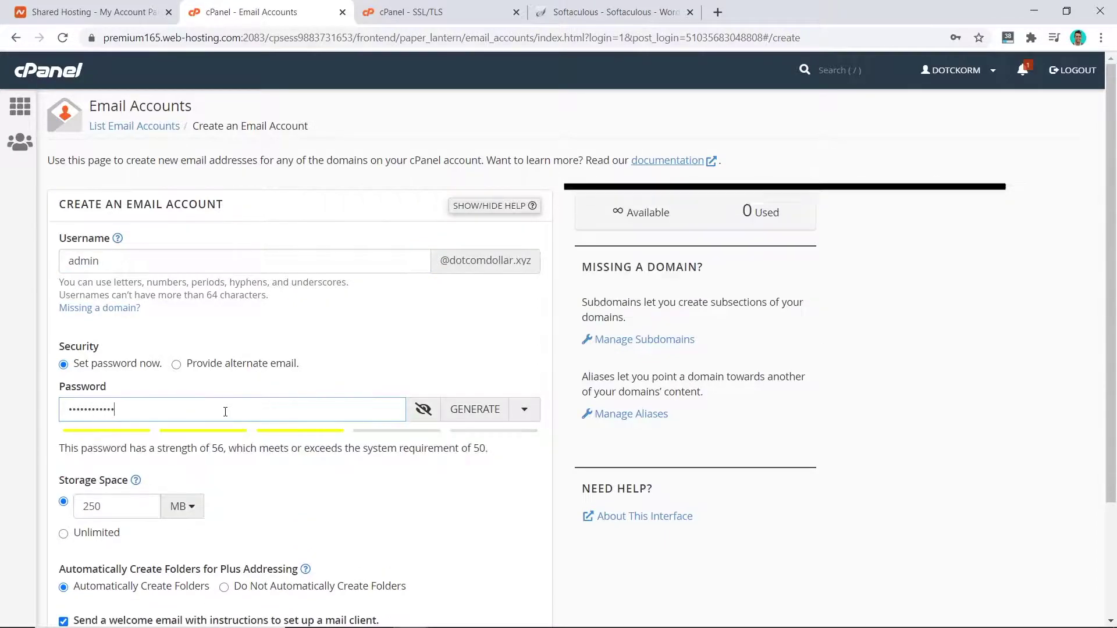
scroll(560, 466, "down", 3)
left_click(83, 544)
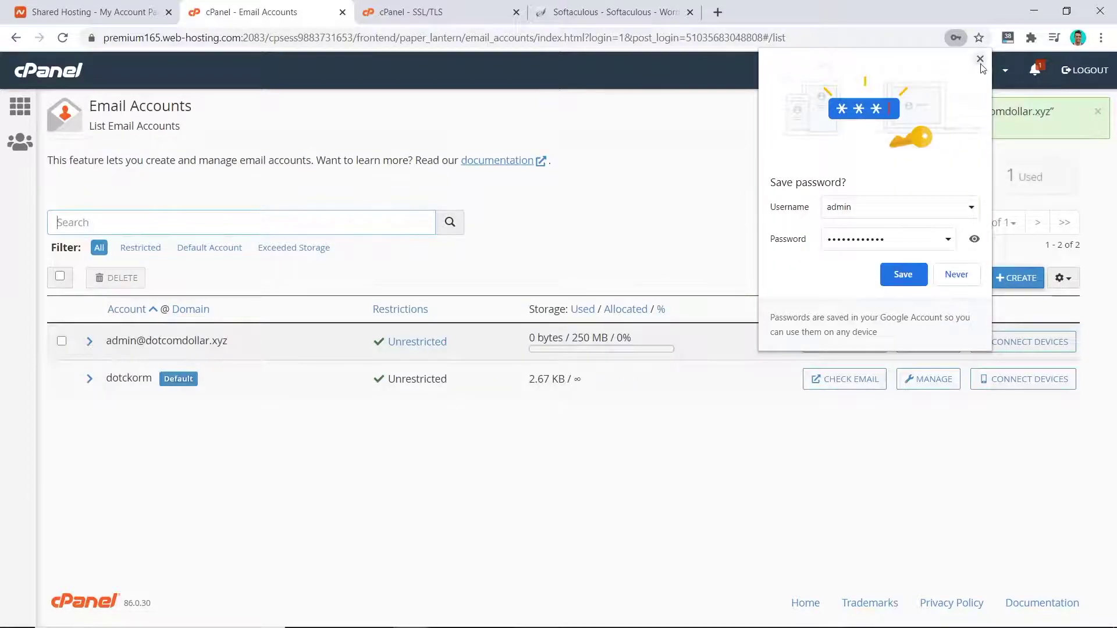
left_click(980, 60)
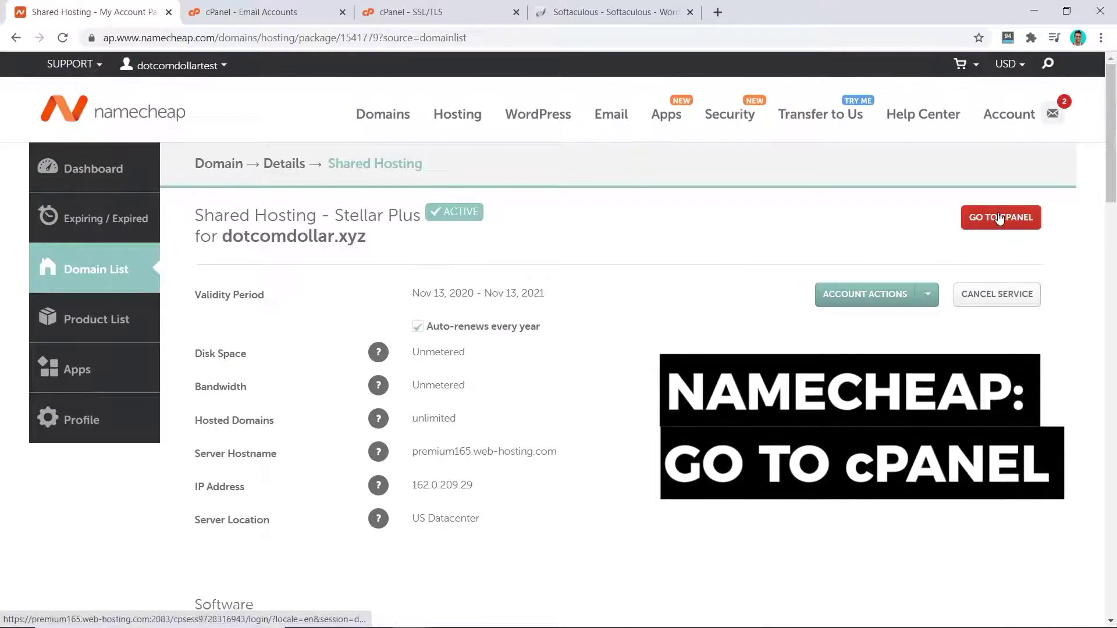
left_click(1005, 221)
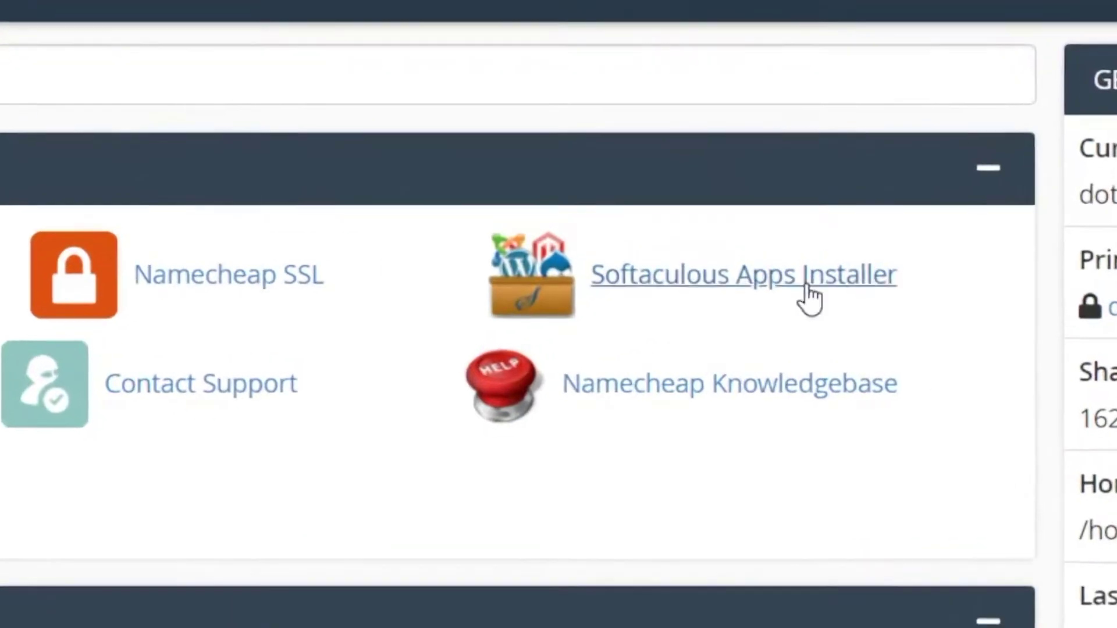
left_click(777, 285)
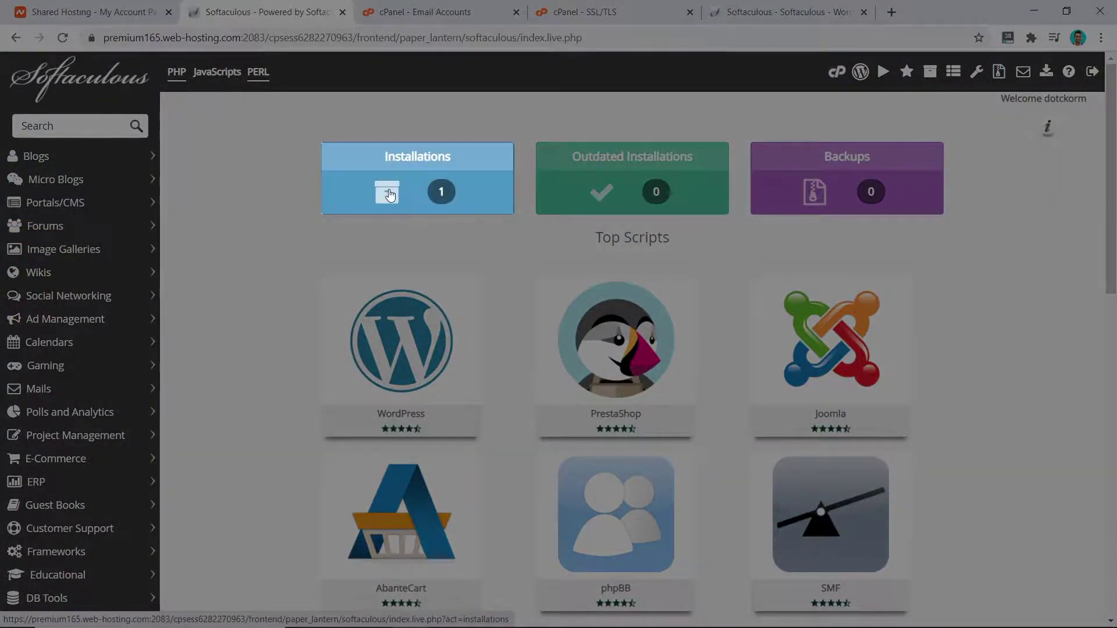
left_click(390, 195)
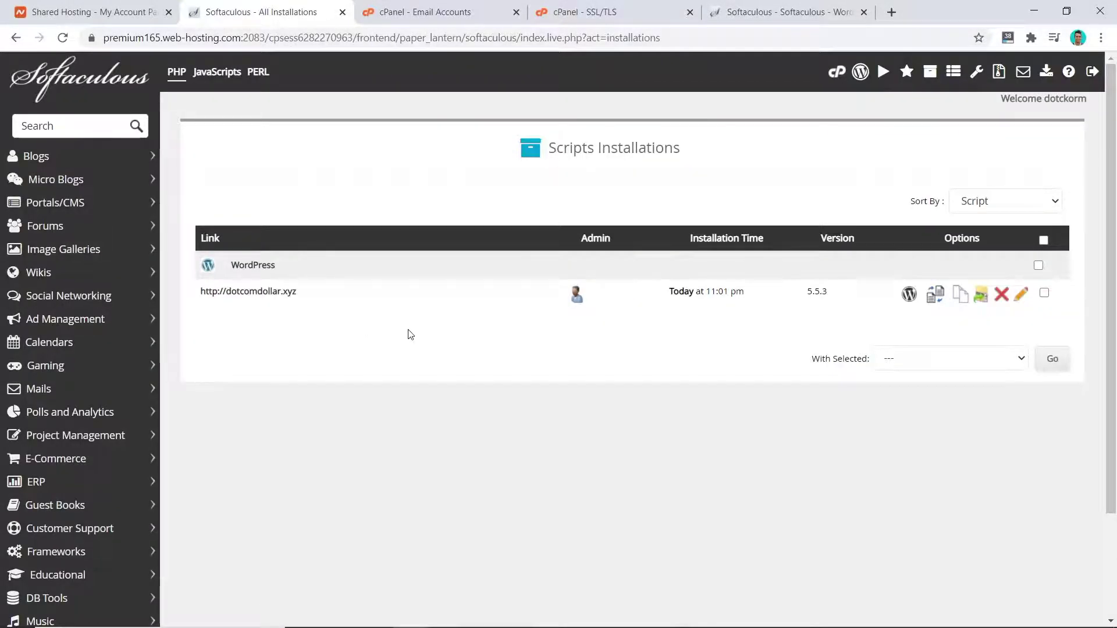
left_click(277, 298)
scroll(370, 226, "down", 7)
scroll(373, 227, "up", 7)
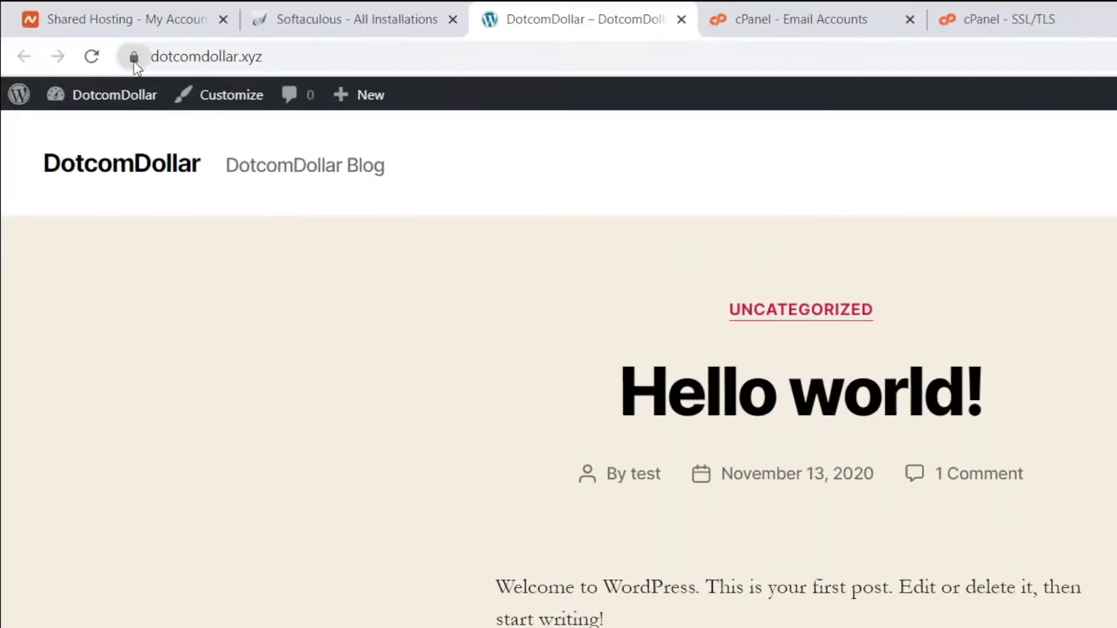
Verify the padlock shows a secure connection, then open the DotcomDollar wp-admin dashboard from Softaculous.
left_click(134, 58)
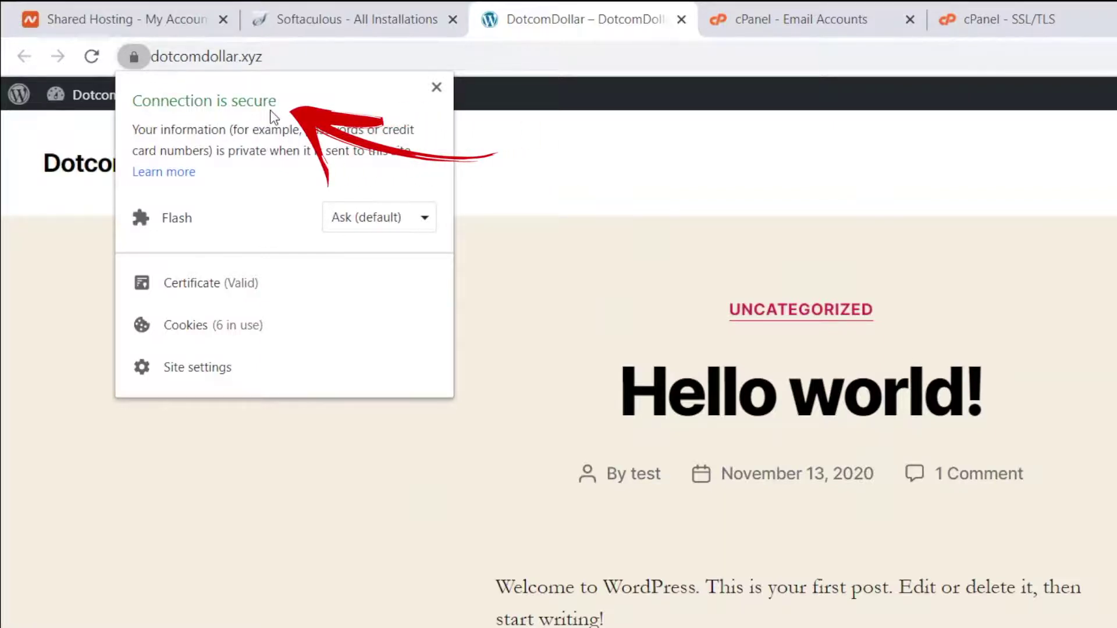
left_click(522, 215)
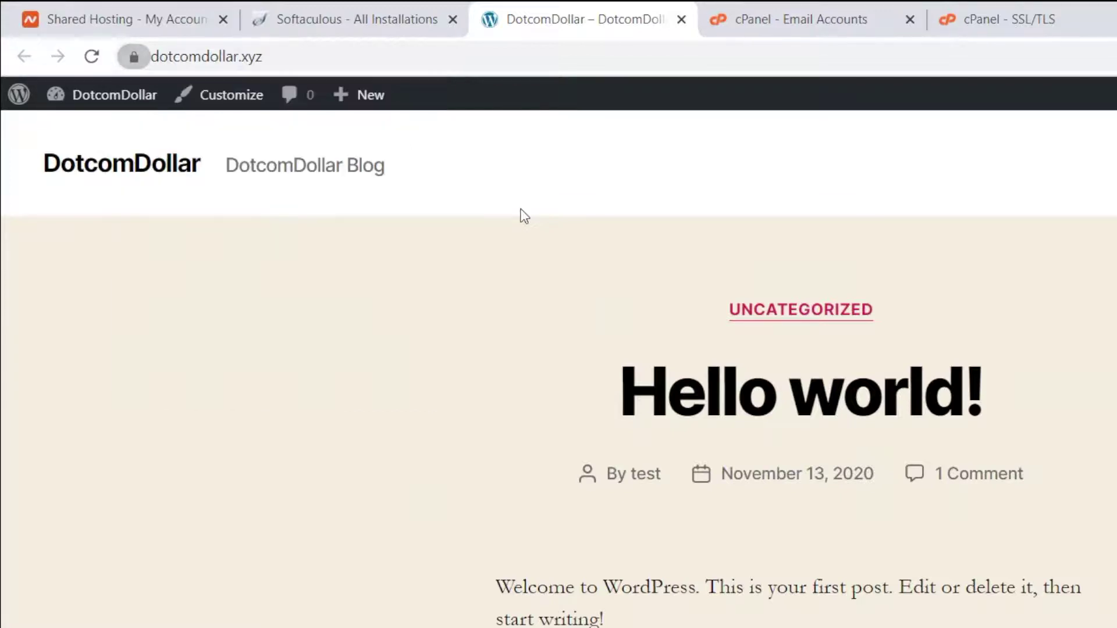
left_click(342, 26)
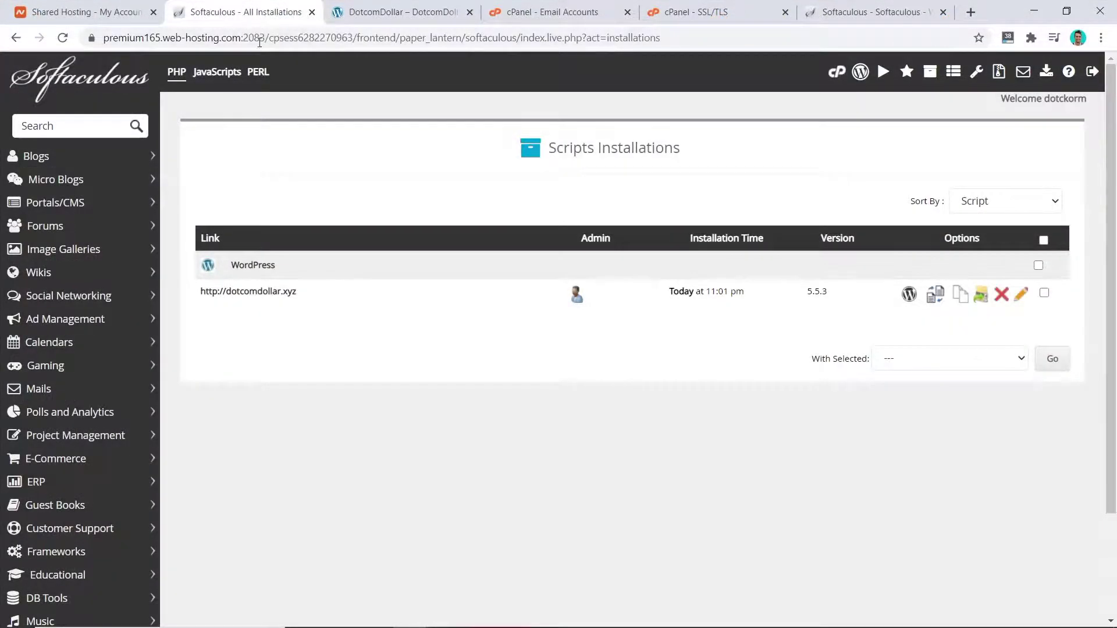
left_click(578, 299)
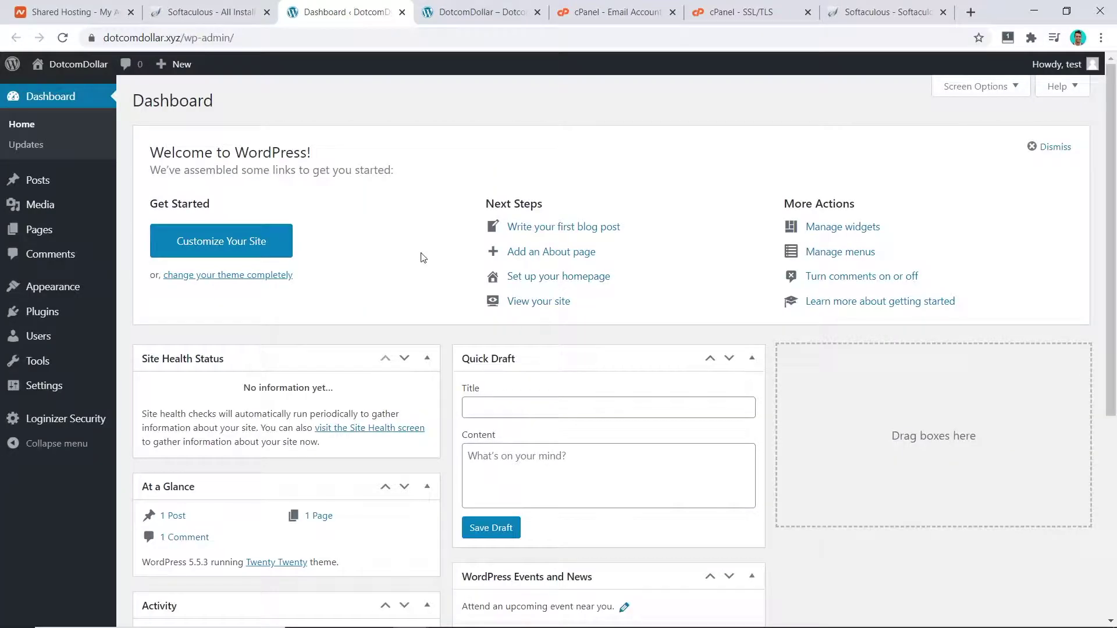